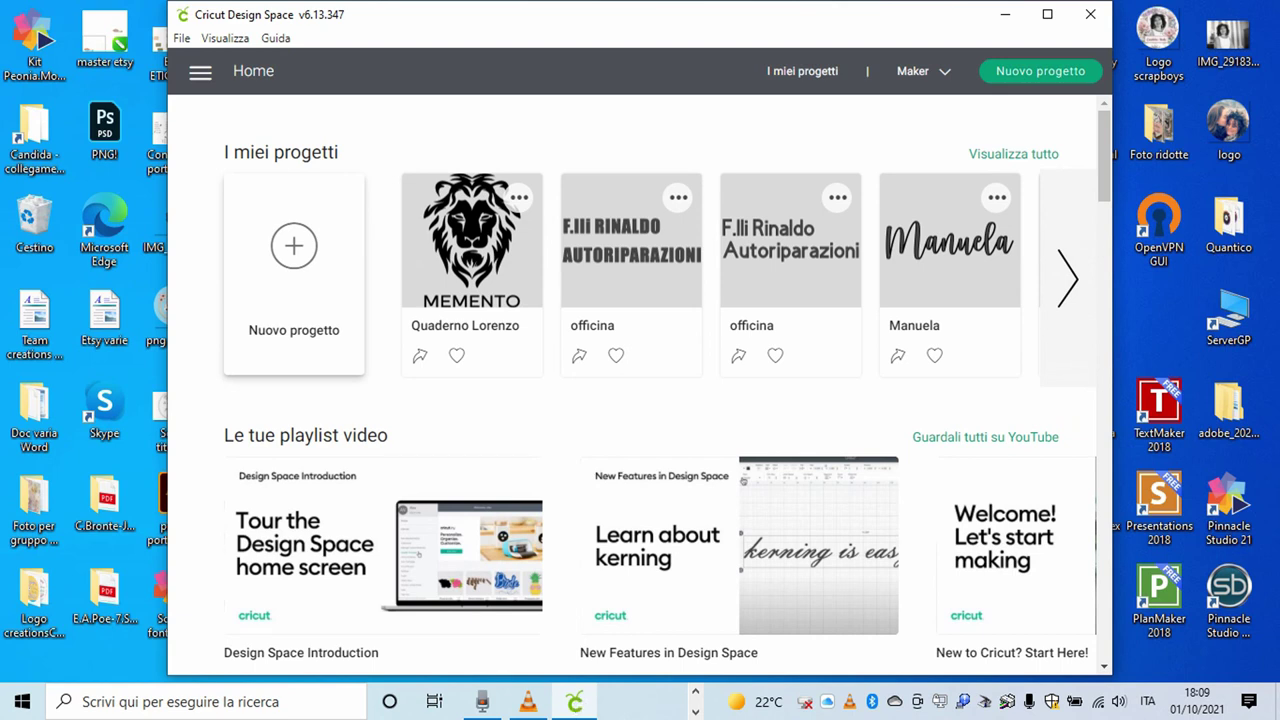
Create a new project and open the JPG "Lion logo template vector - Eps 10" from the Download folder "Lion-logo-template-vector-5461777 (1)" for upload
click(294, 273)
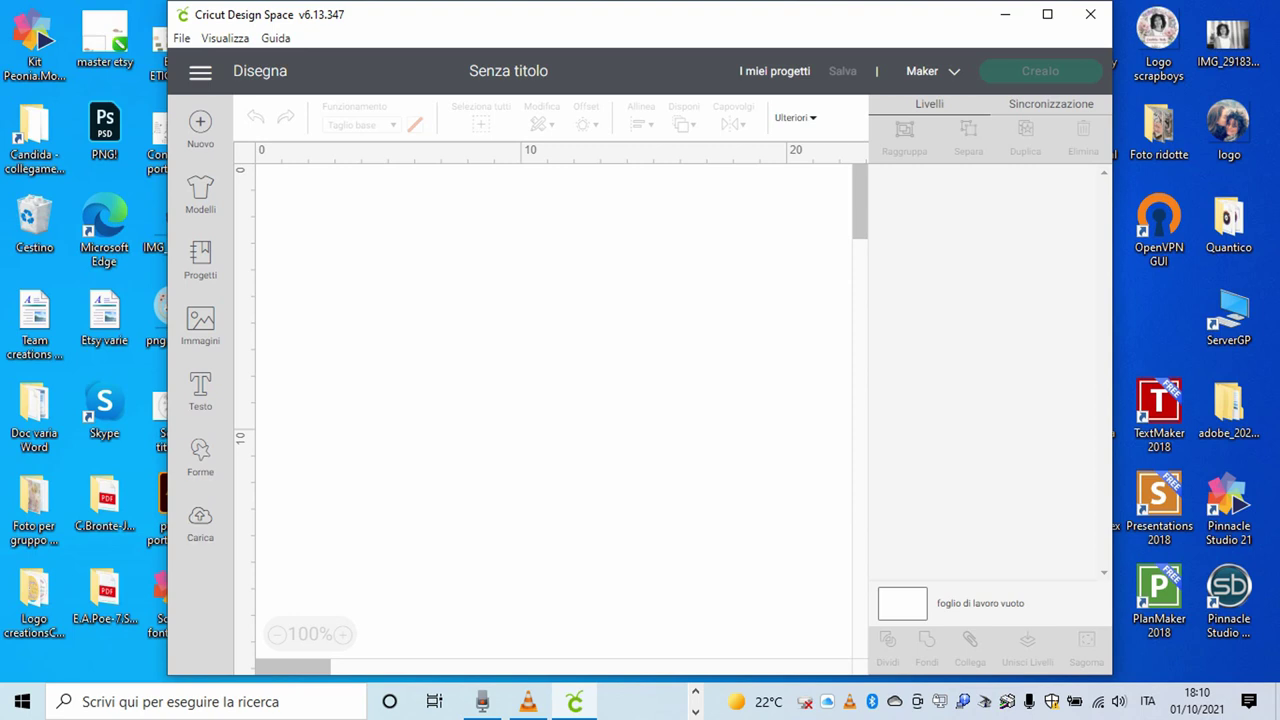
click(1047, 14)
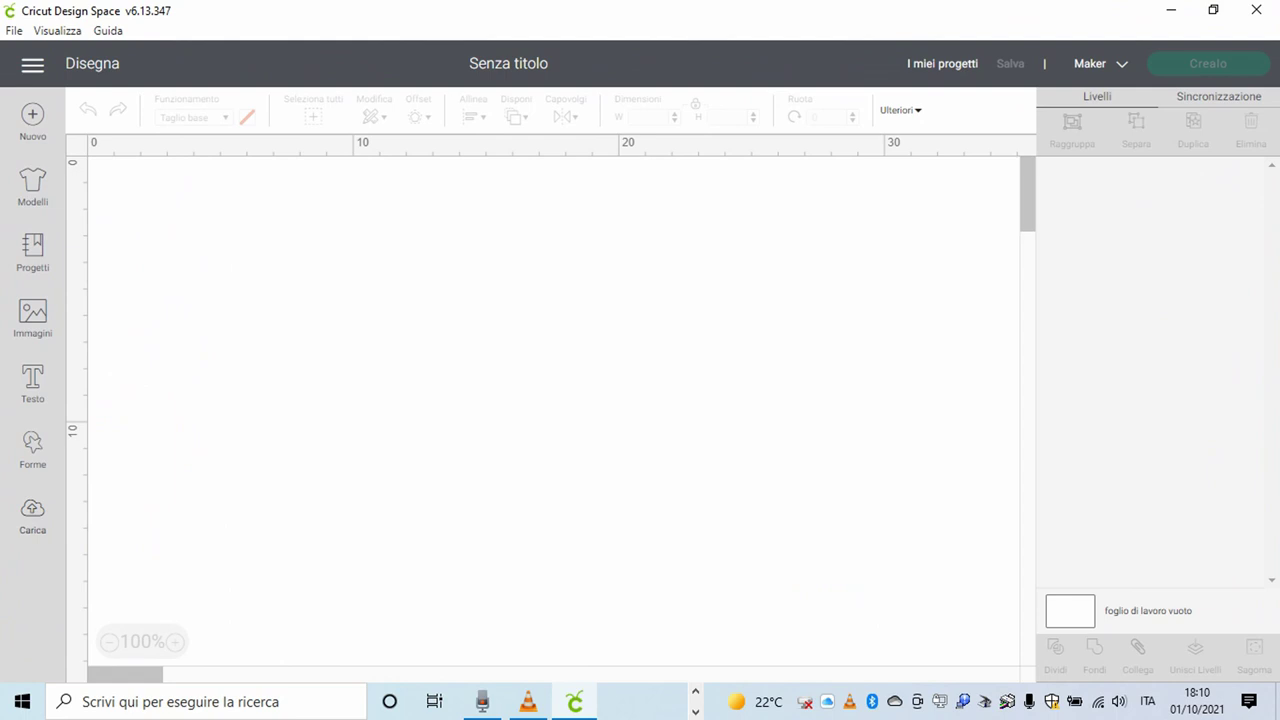
click(32, 516)
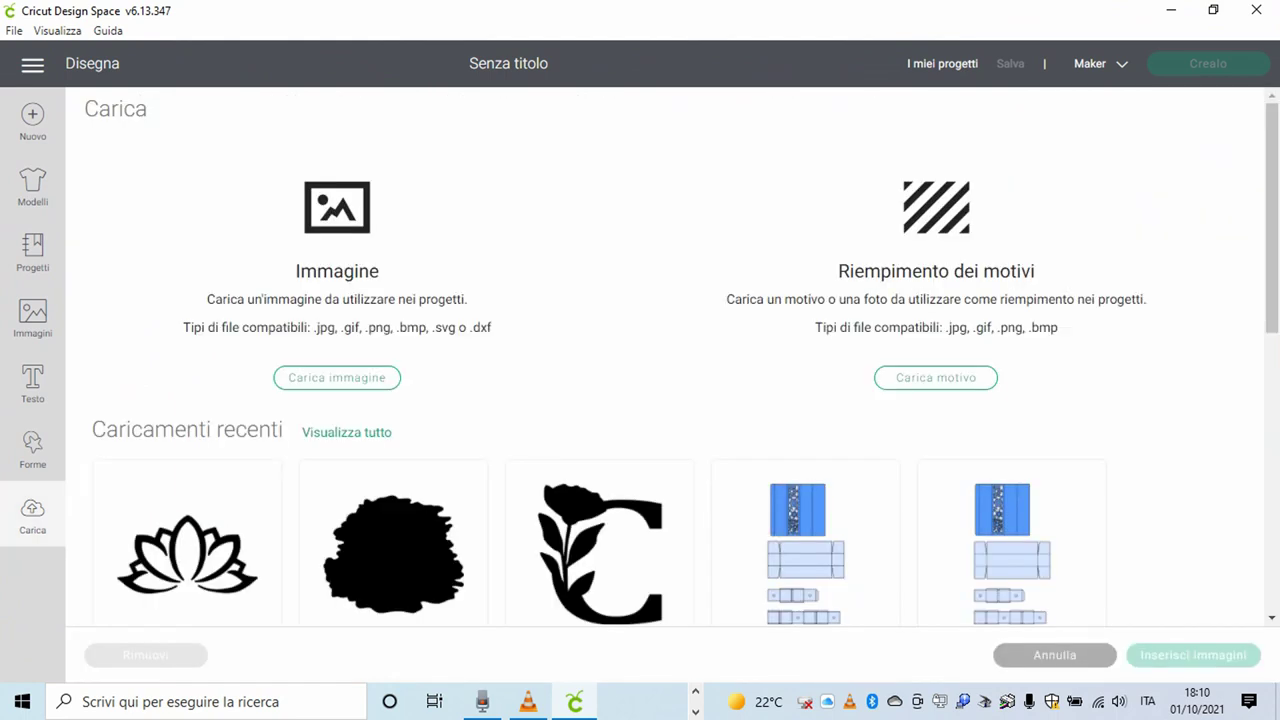
click(337, 377)
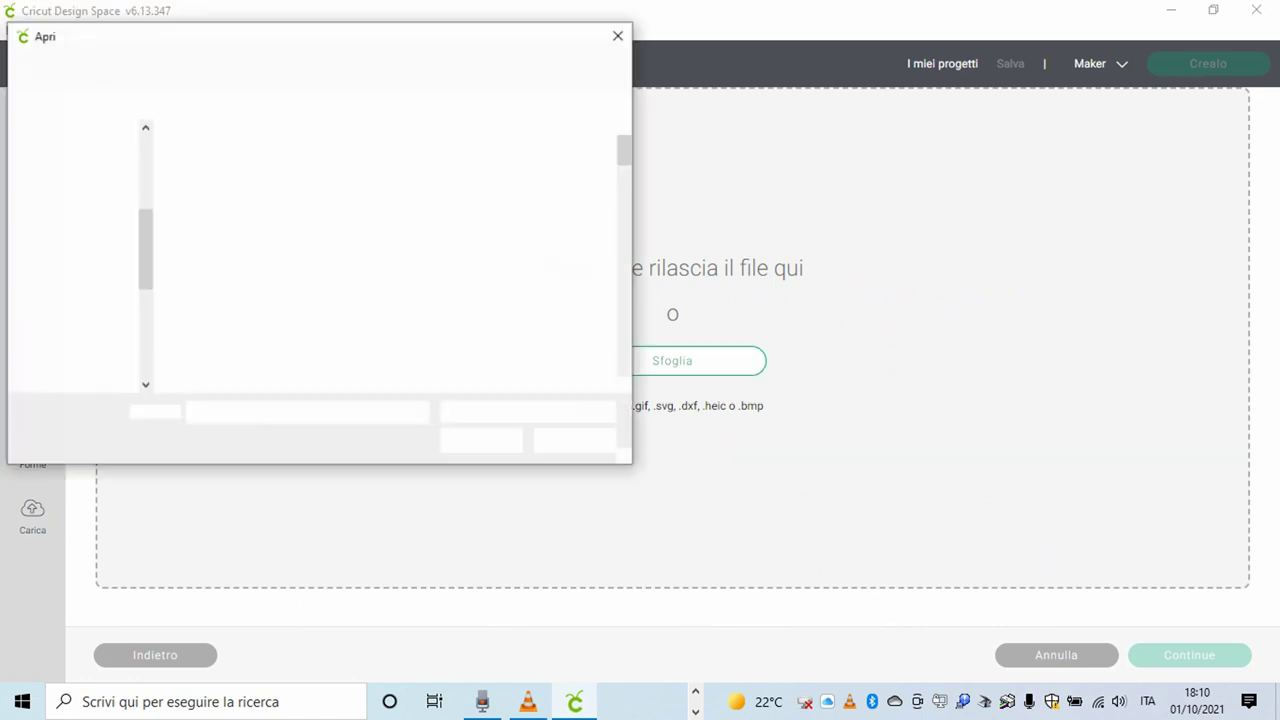
click(81, 205)
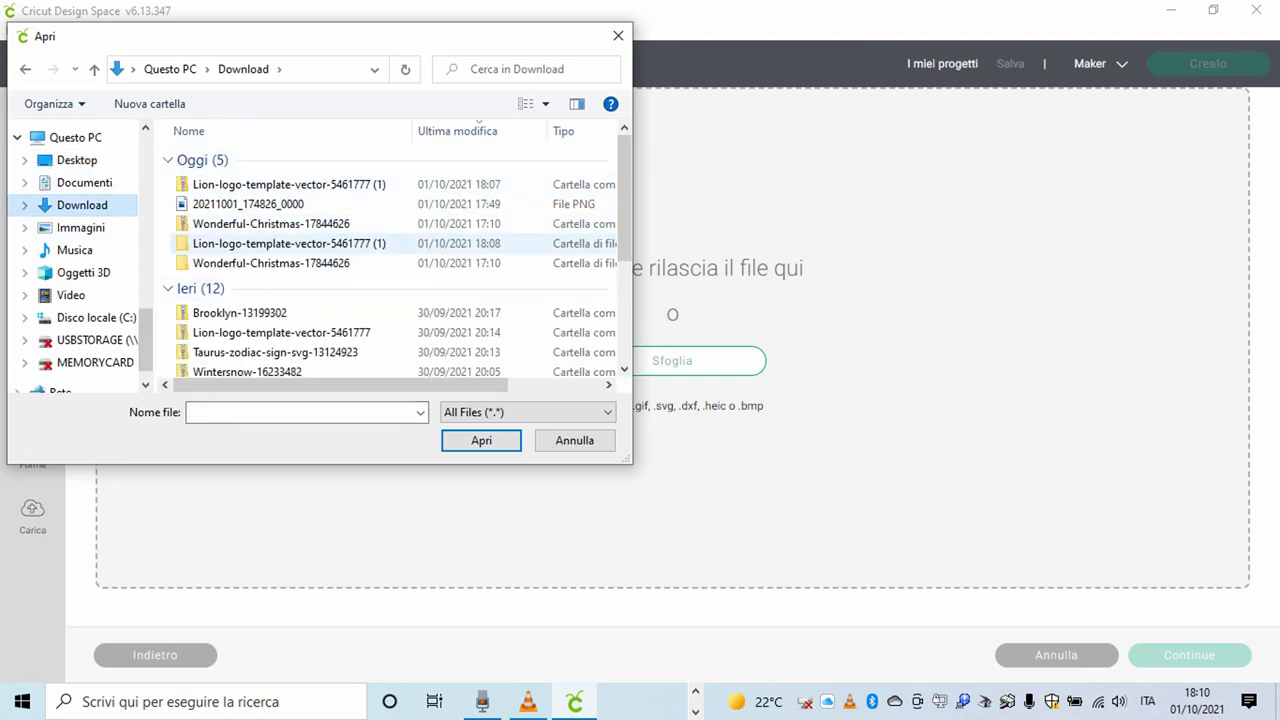
double_click(228, 244)
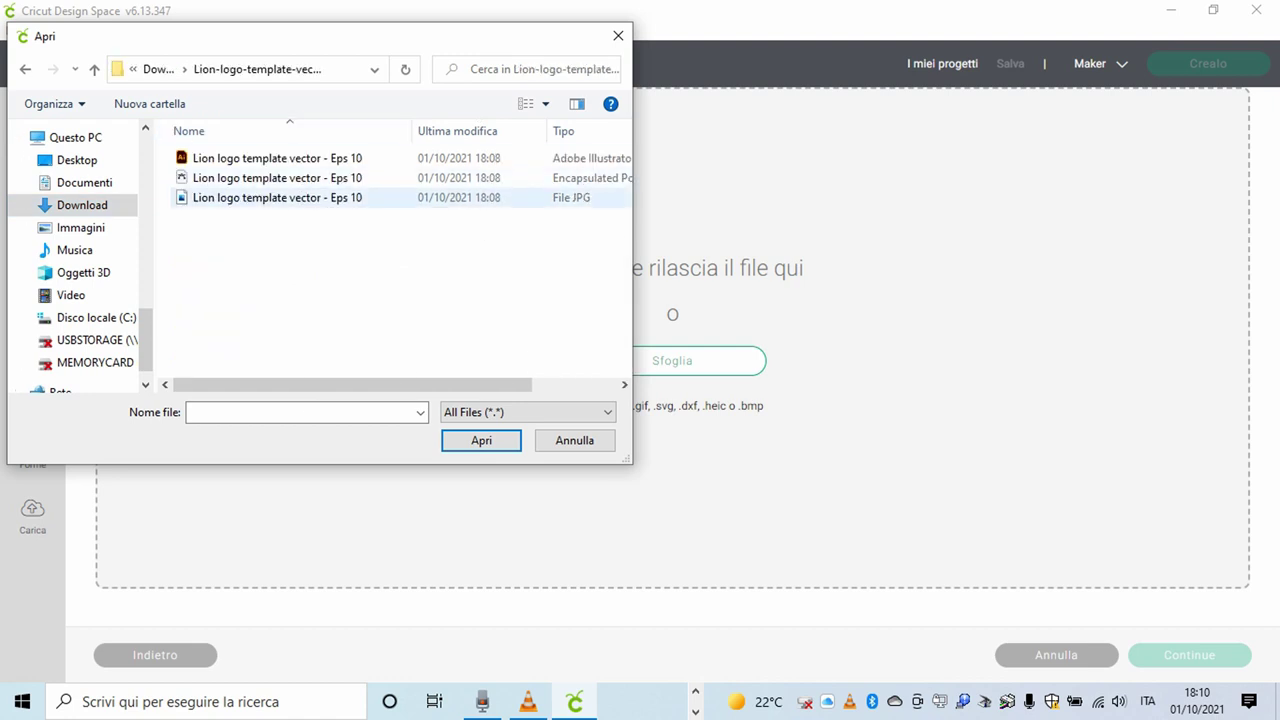
click(277, 197)
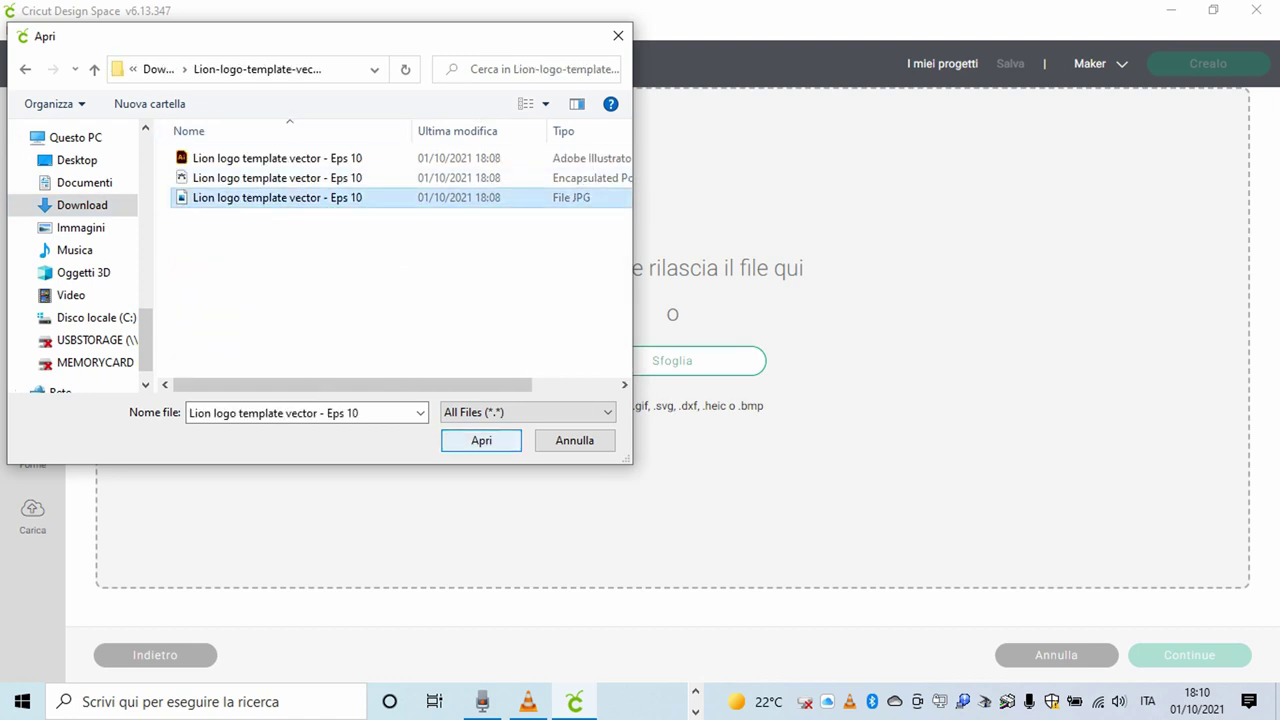
key(Return)
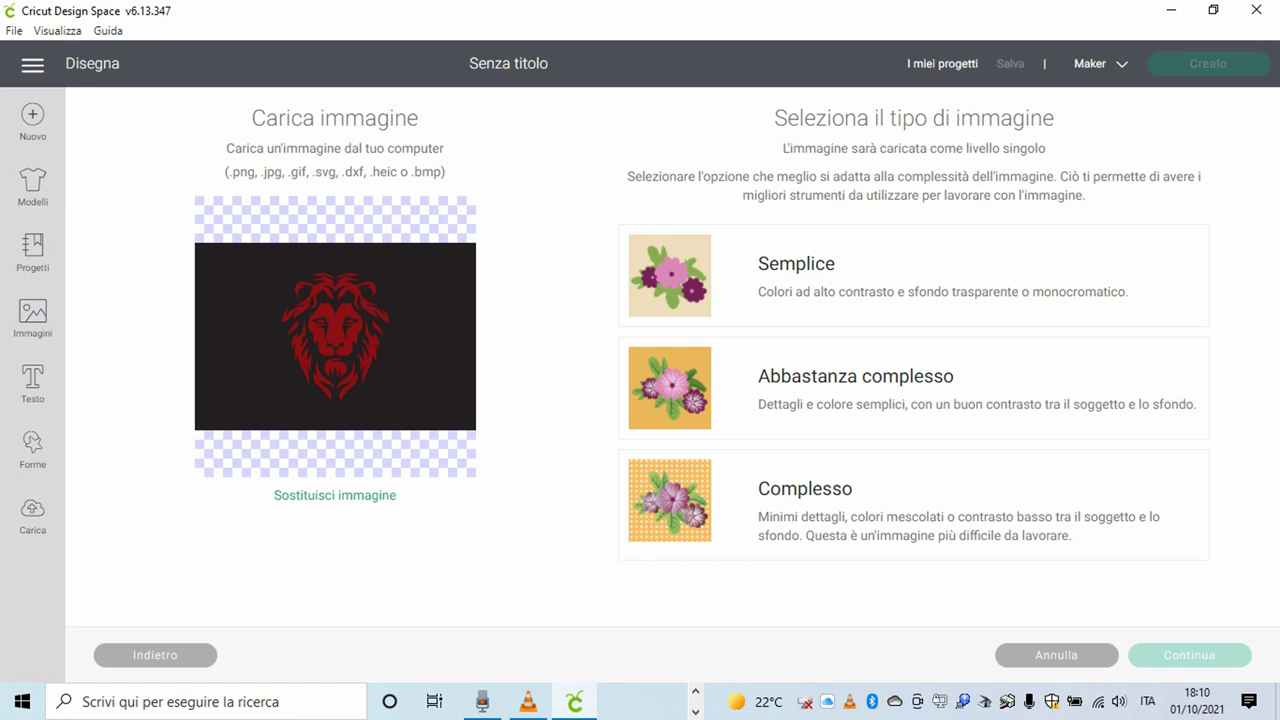
Set the image type to Semplice and erase the dark background, including the areas around both eyes and in the mane above the forehead
click(913, 275)
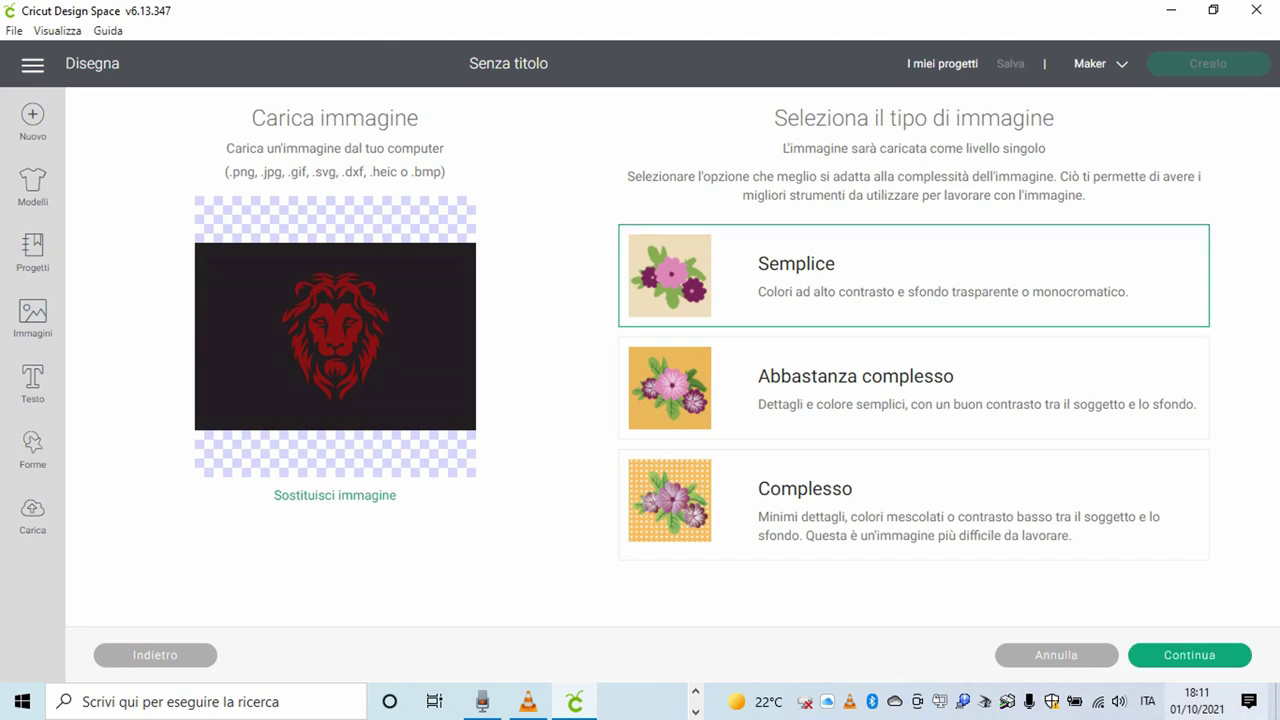
click(1189, 655)
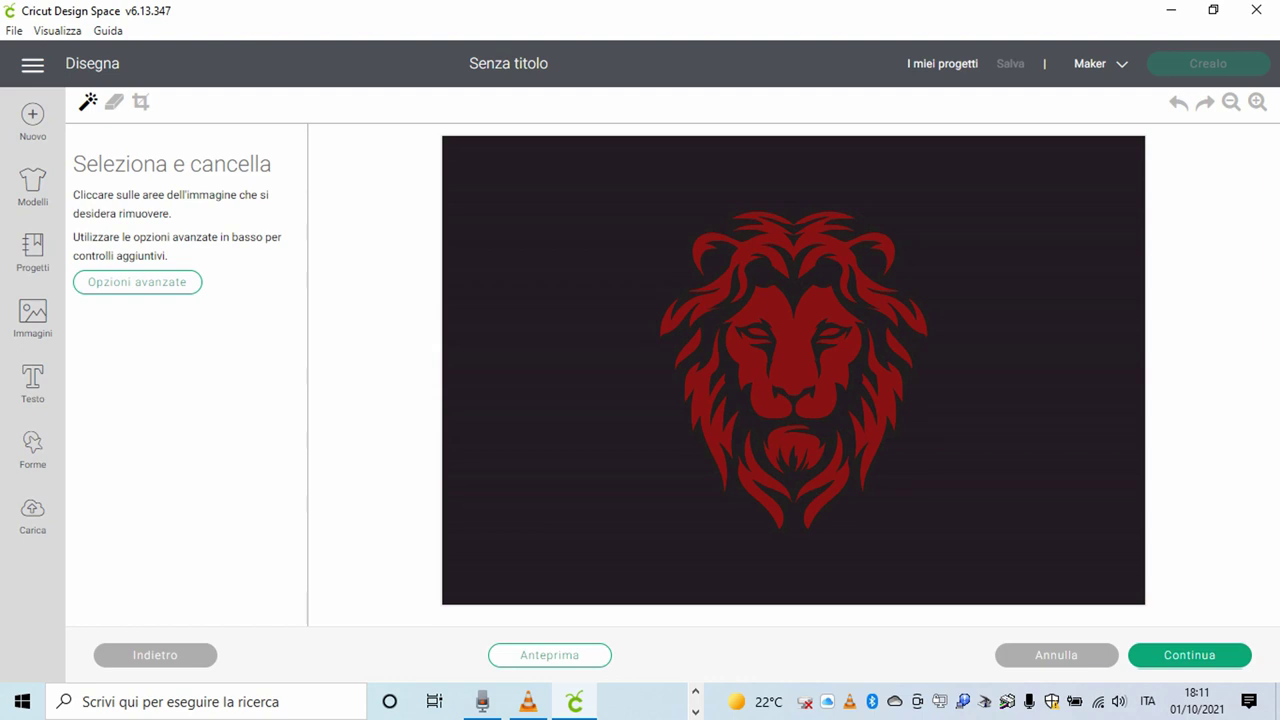
click(575, 350)
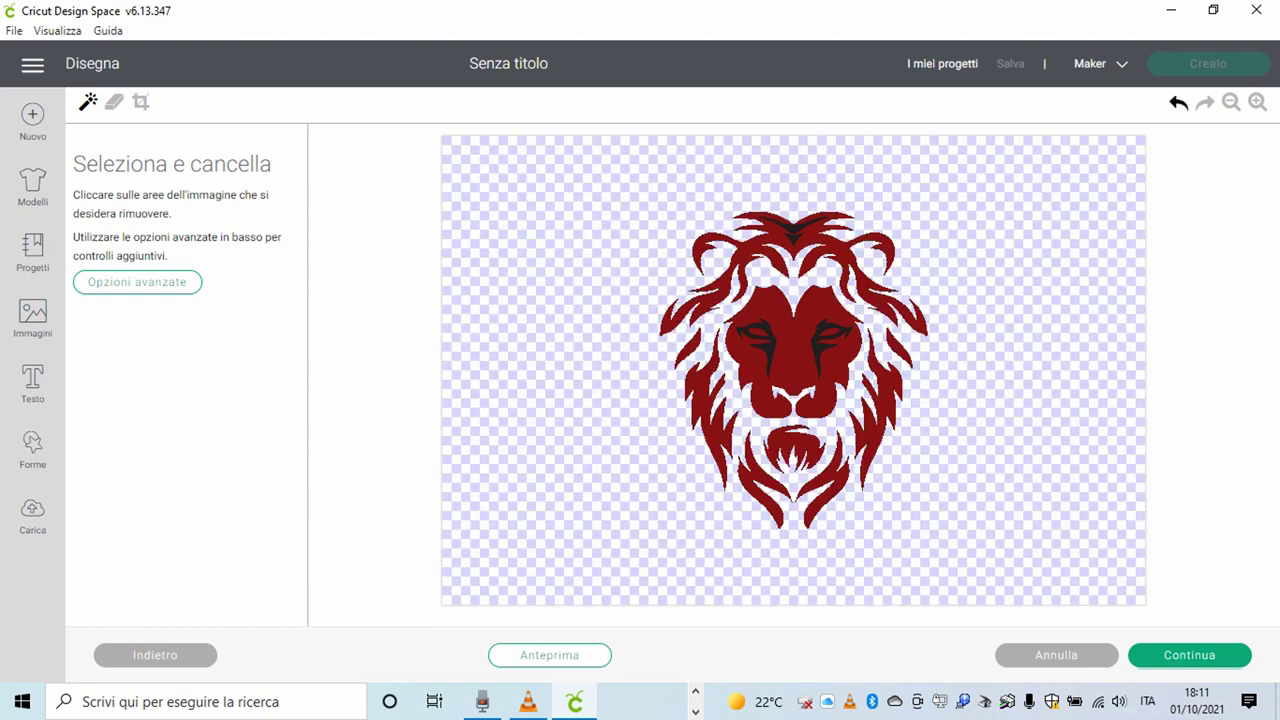
click(820, 345)
click(768, 345)
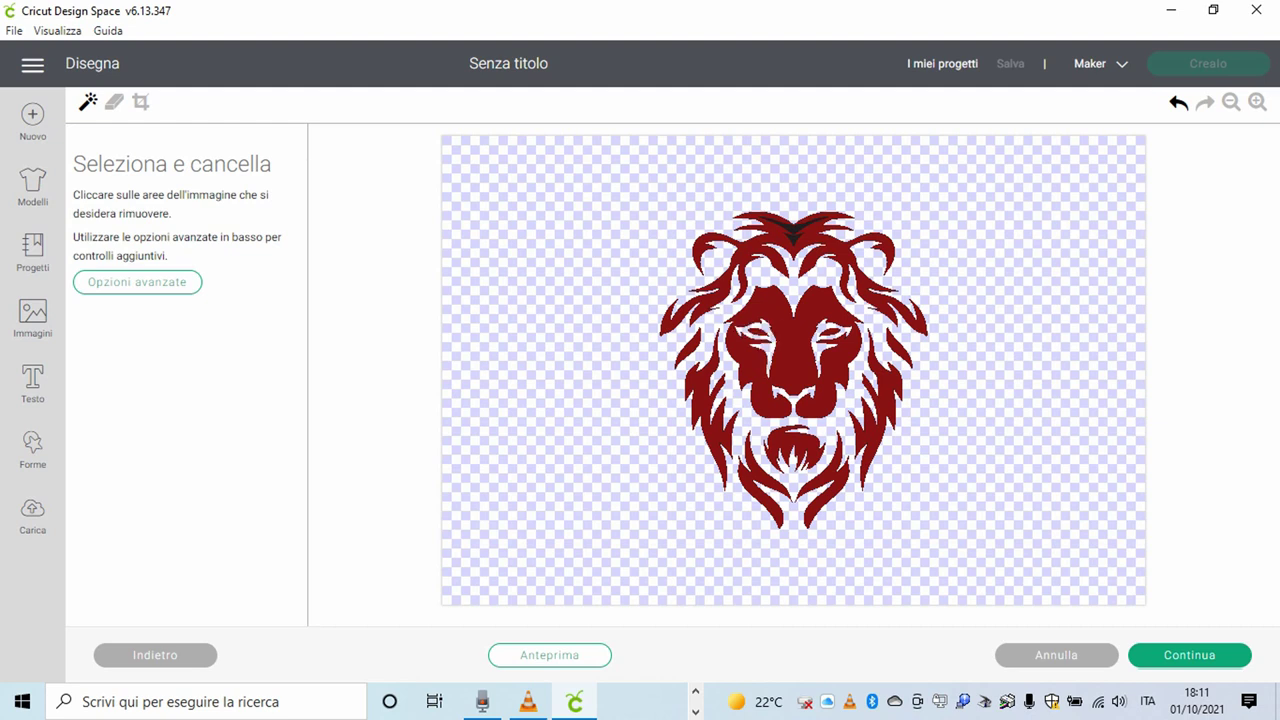
click(794, 239)
click(794, 229)
click(1189, 655)
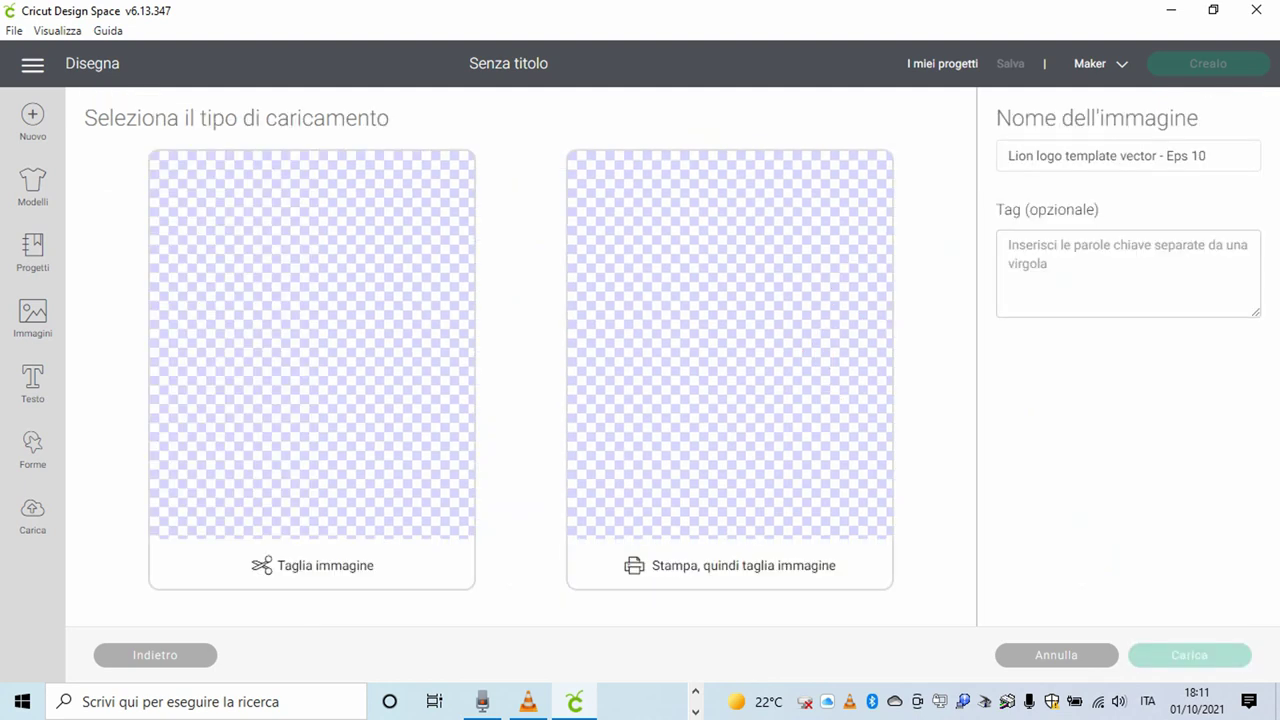
Upload the lion as a cut image (Taglia immagine) and insert it from the recent uploads onto the canvas
click(311, 369)
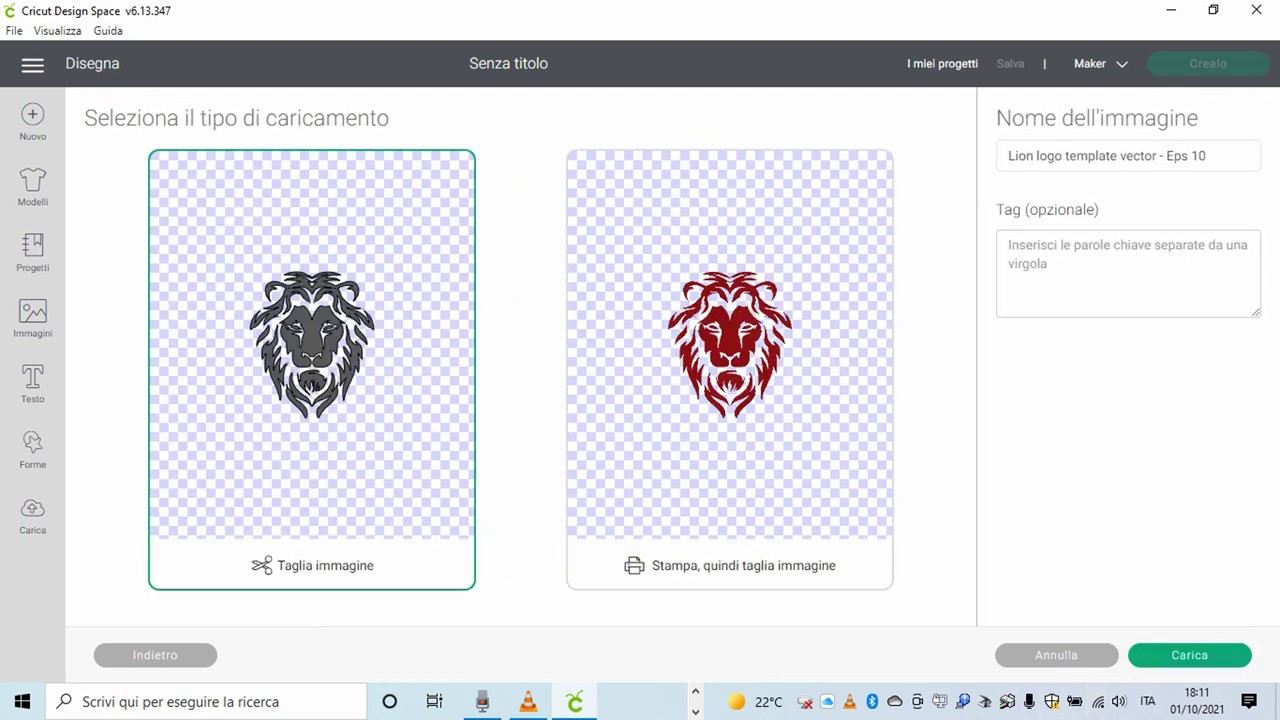
click(1189, 655)
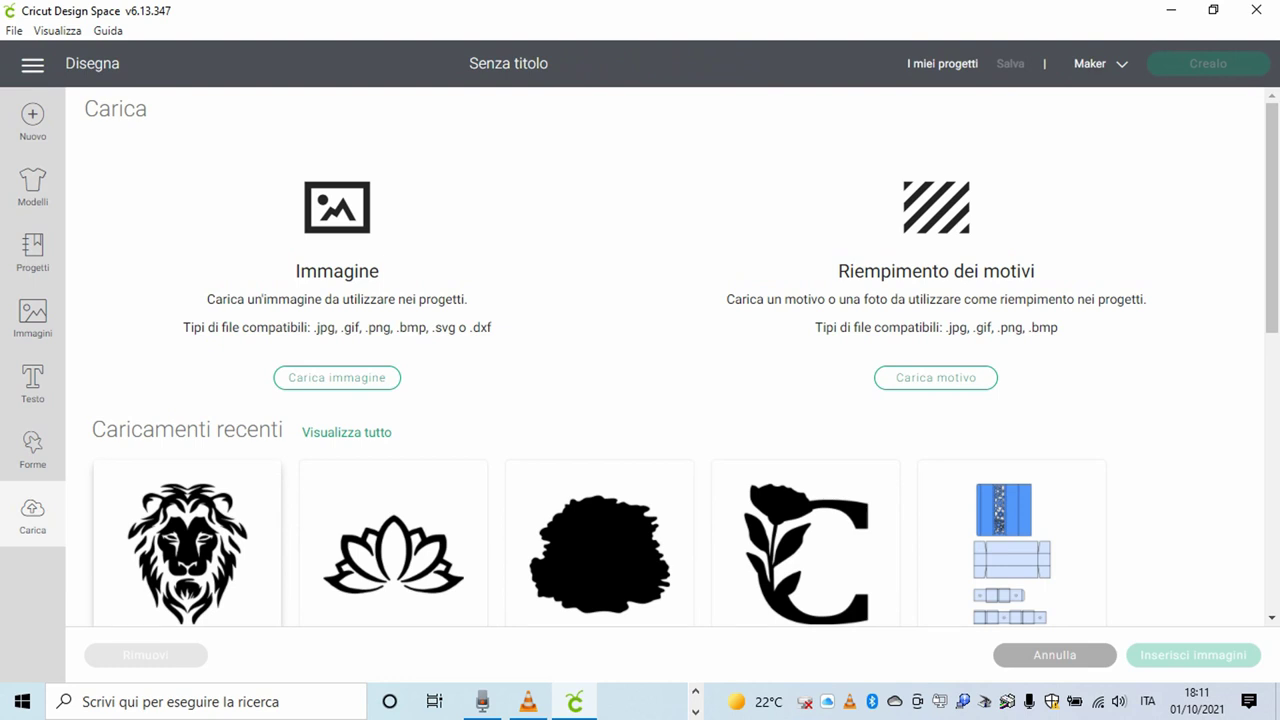
click(187, 543)
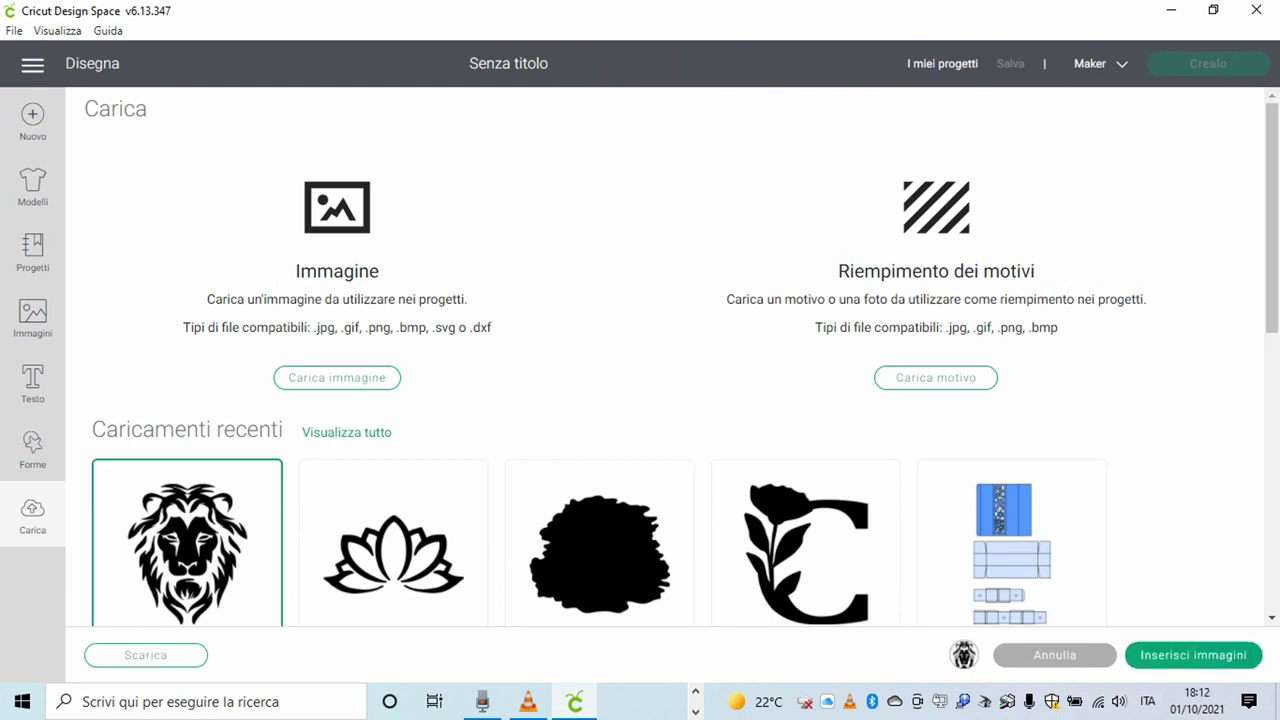
click(1193, 655)
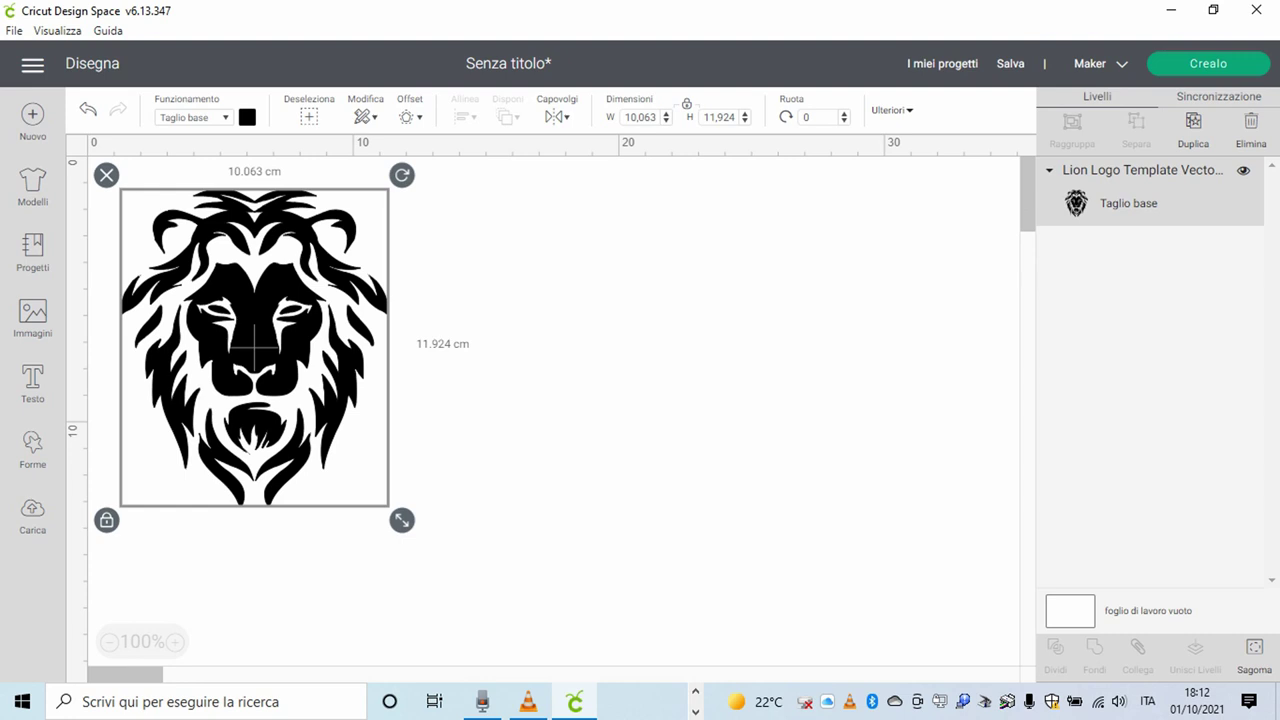
Set the lion's width to 16 cm with proportions locked
click(630, 117)
double_click(628, 117)
text(16)
key(Return)
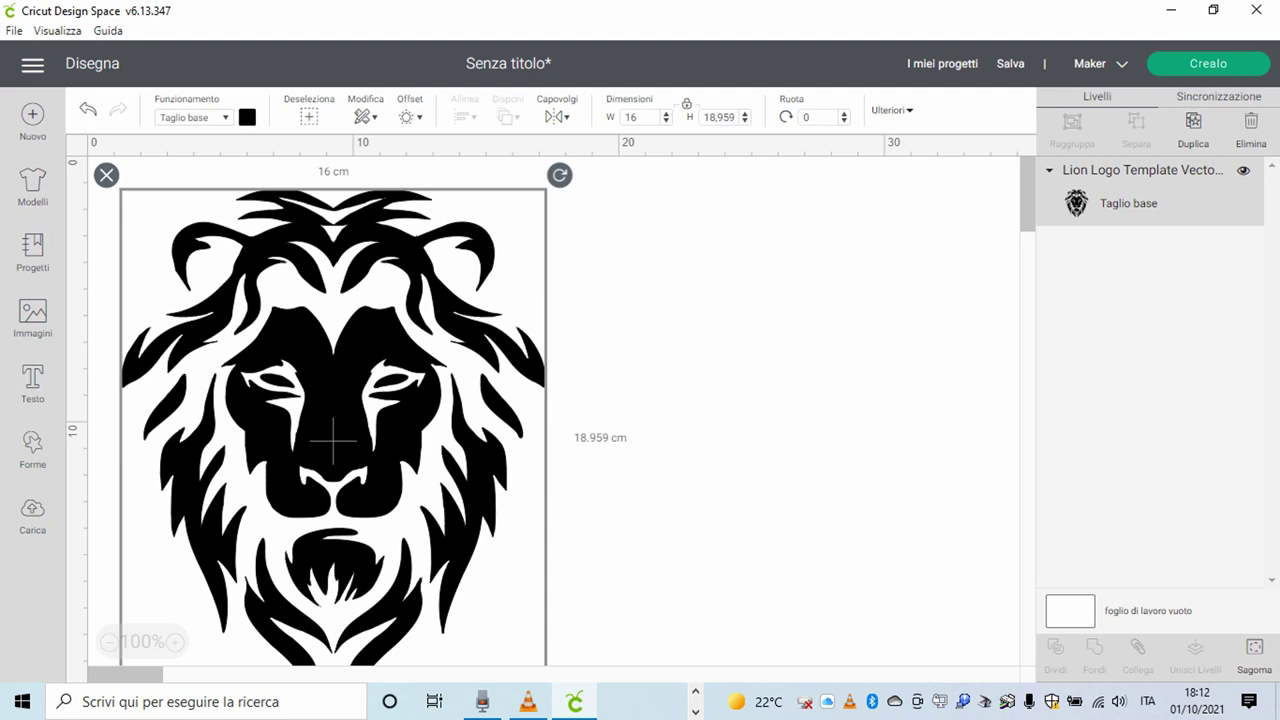
Add the text "MEMENTO" and place it just below the lion
drag(1027, 194, 1027, 256)
scroll(553, 410, up, 3)
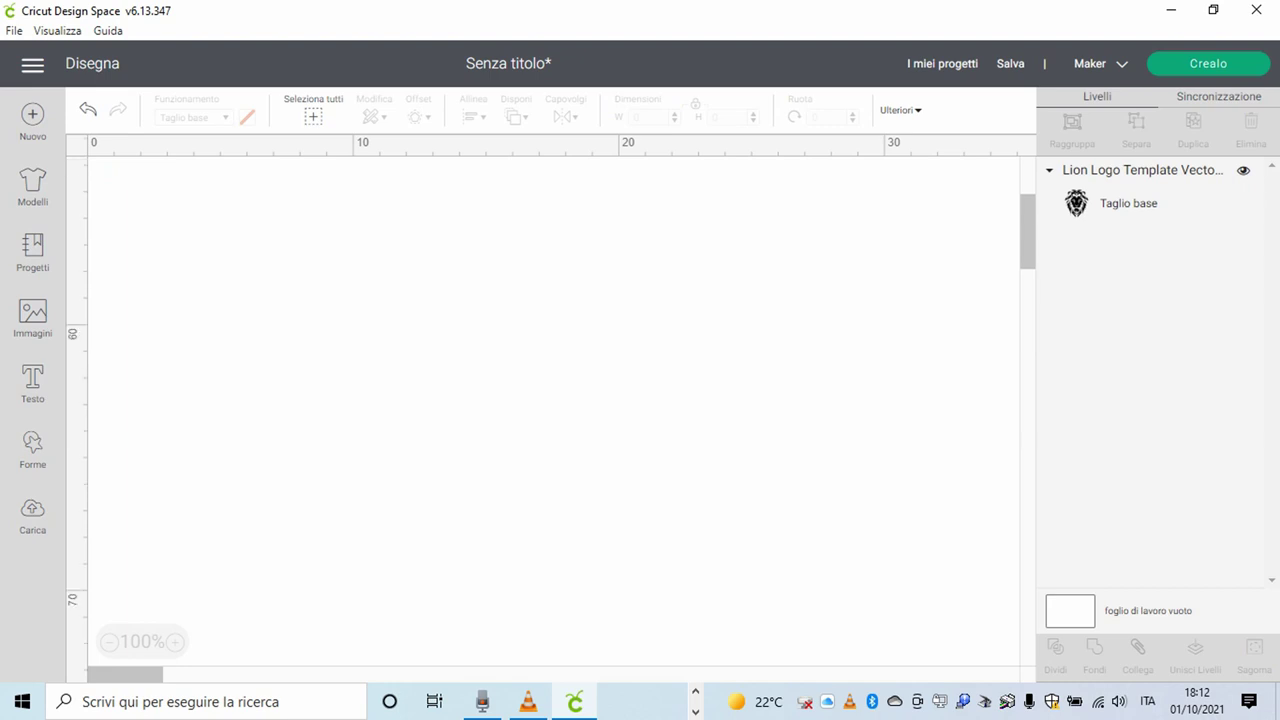
click(109, 642)
click(109, 642)
click(109, 642)
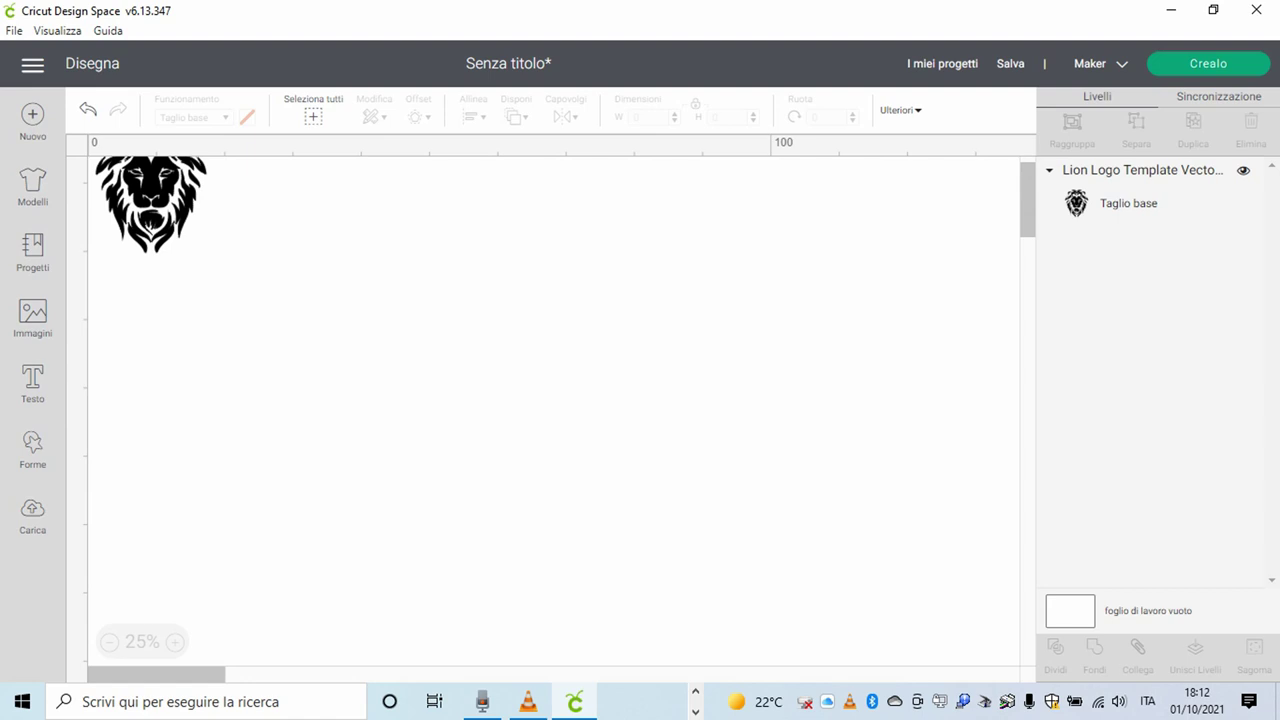
click(32, 383)
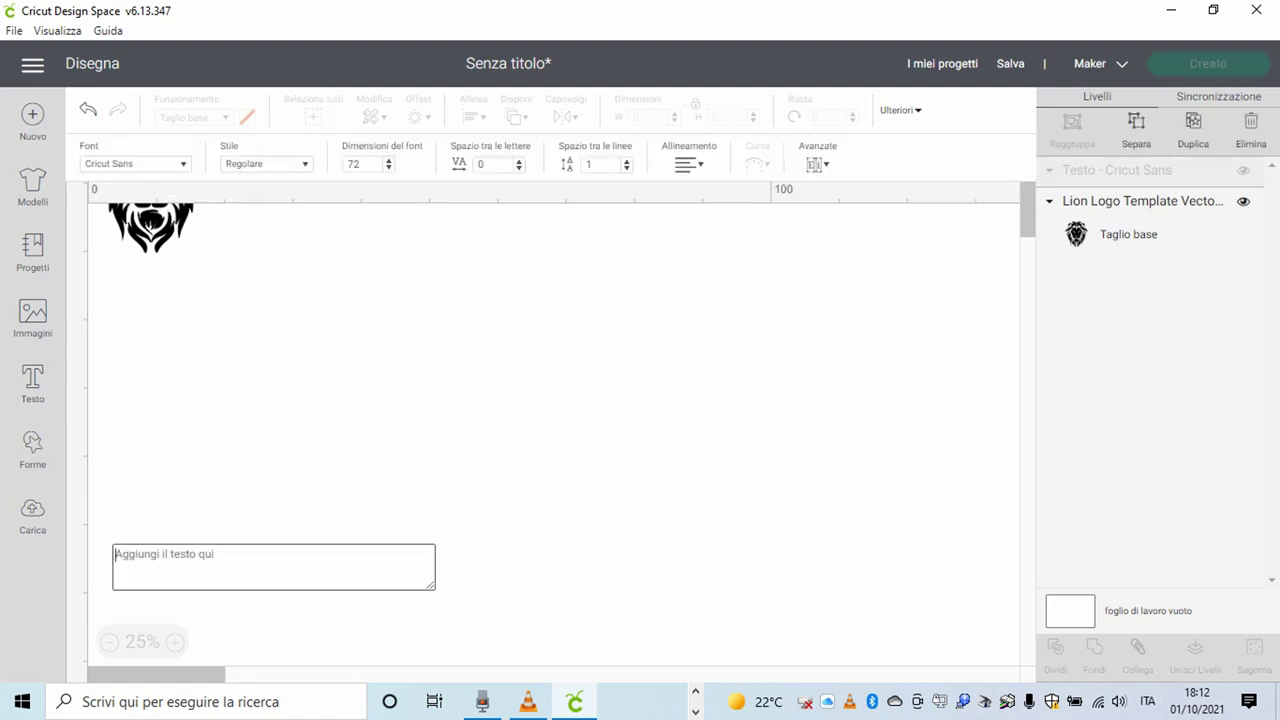
text(MEMENTO)
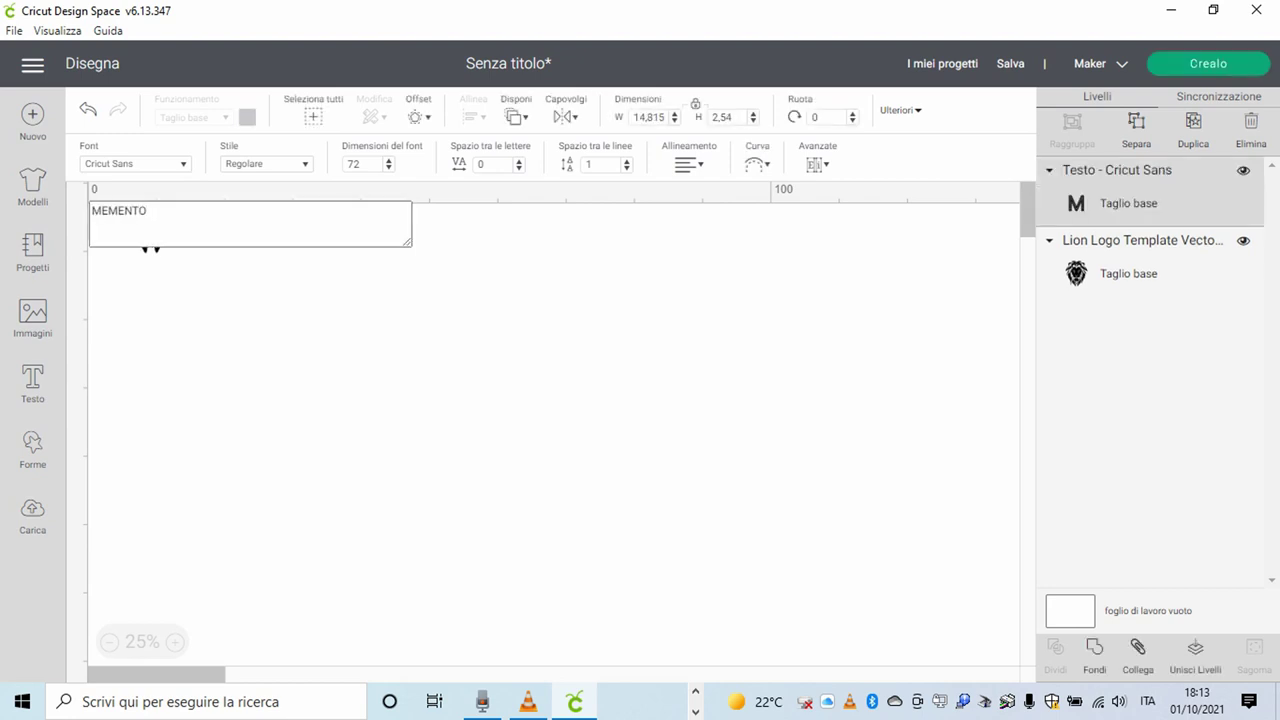
key(Escape)
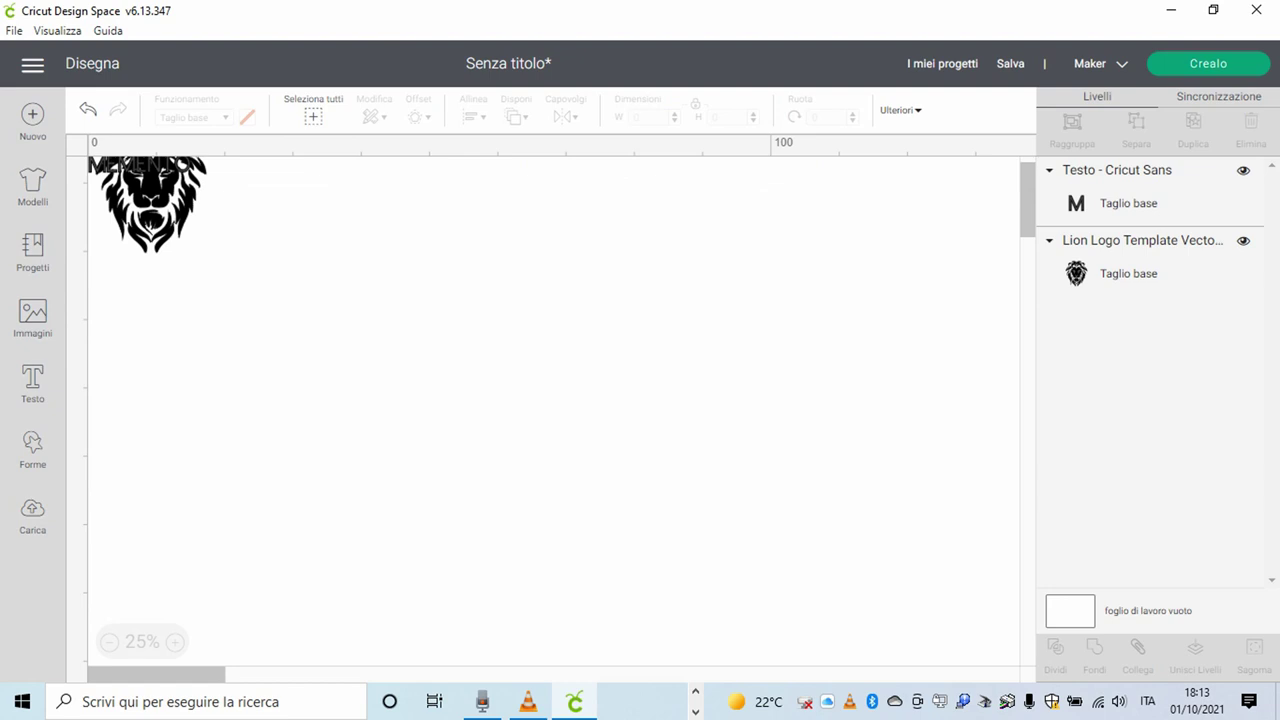
drag(147, 167, 181, 283)
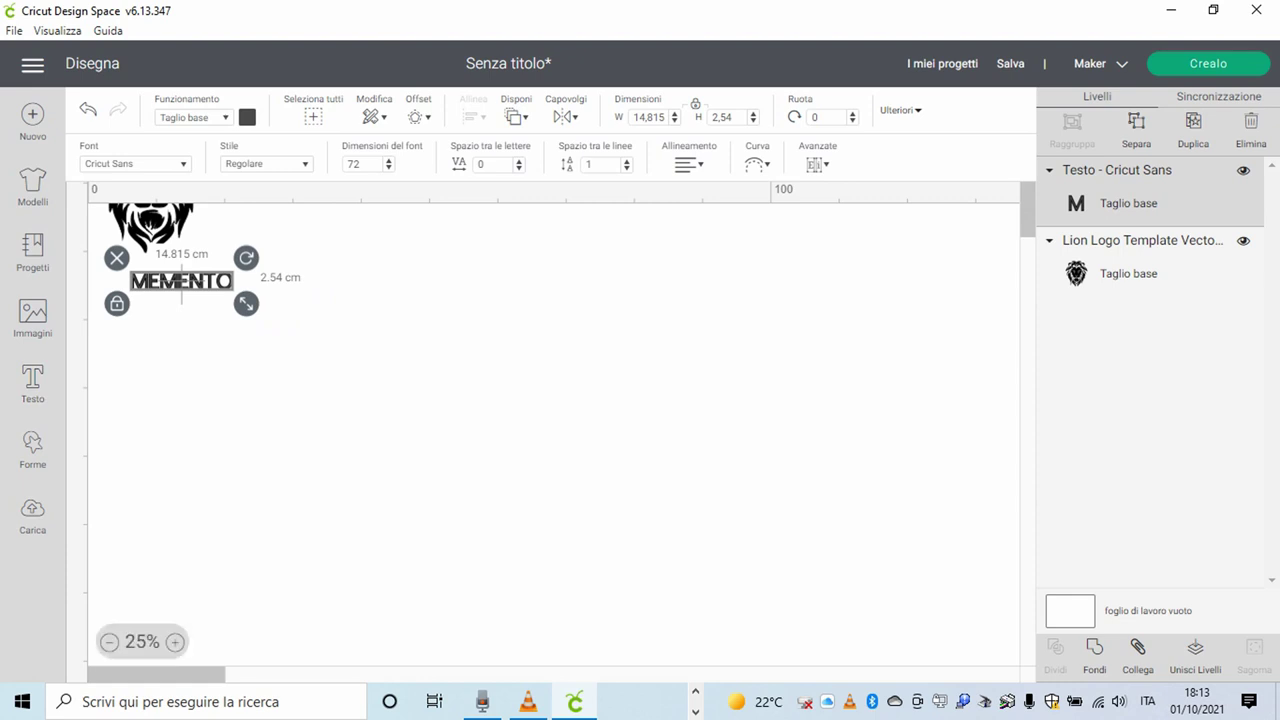
Move the MEMENTO text up over the middle of the lion's face
click(175, 642)
click(174, 642)
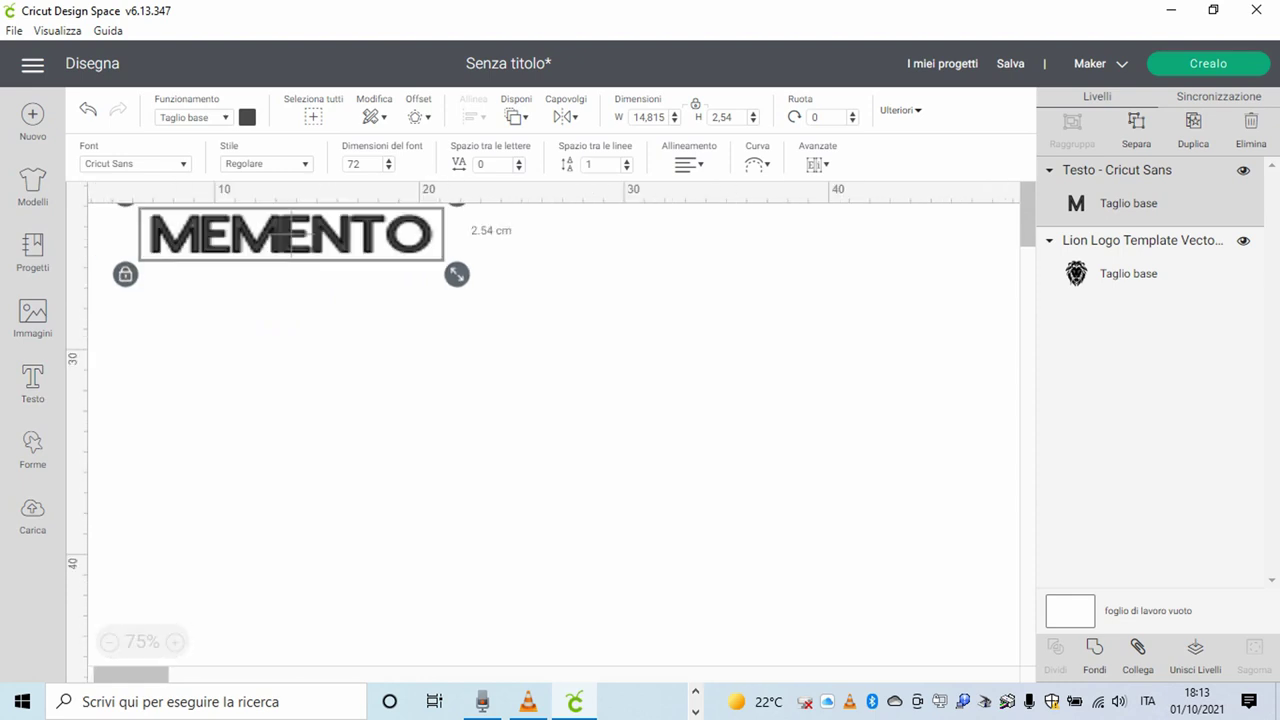
click(174, 642)
click(174, 642)
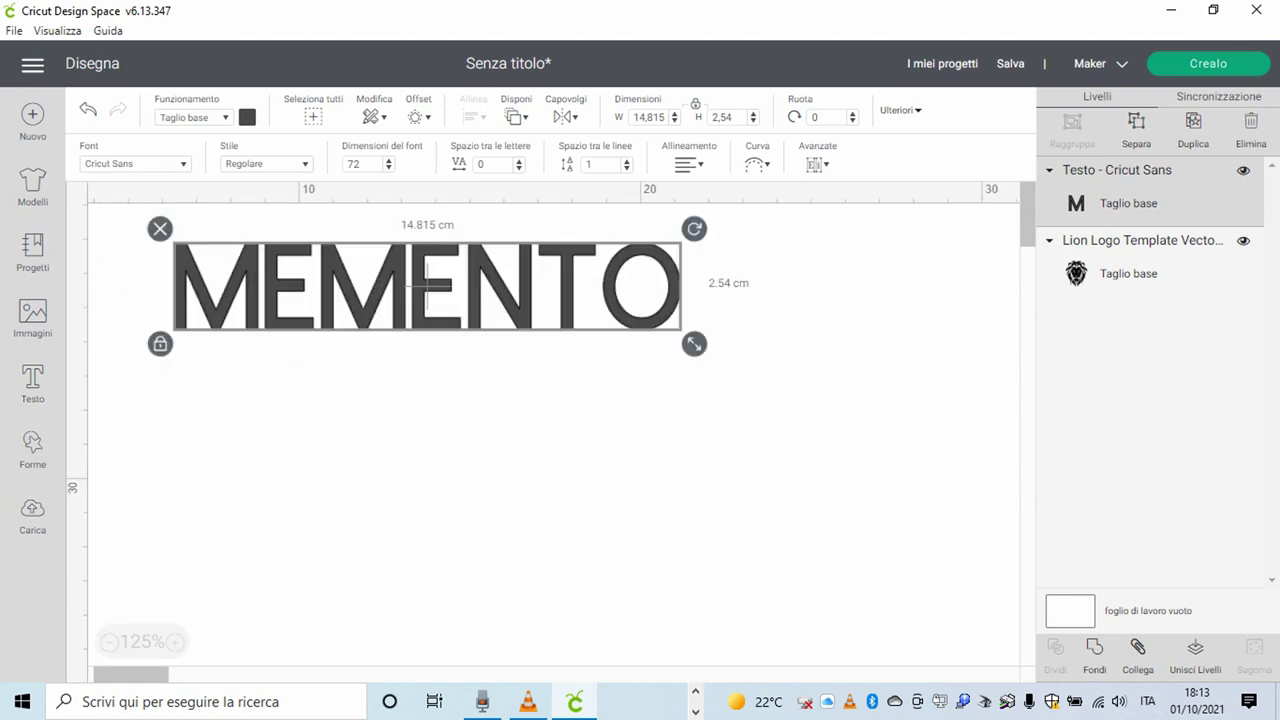
scroll(425, 285, up, 6)
scroll(197, 410, down, 5)
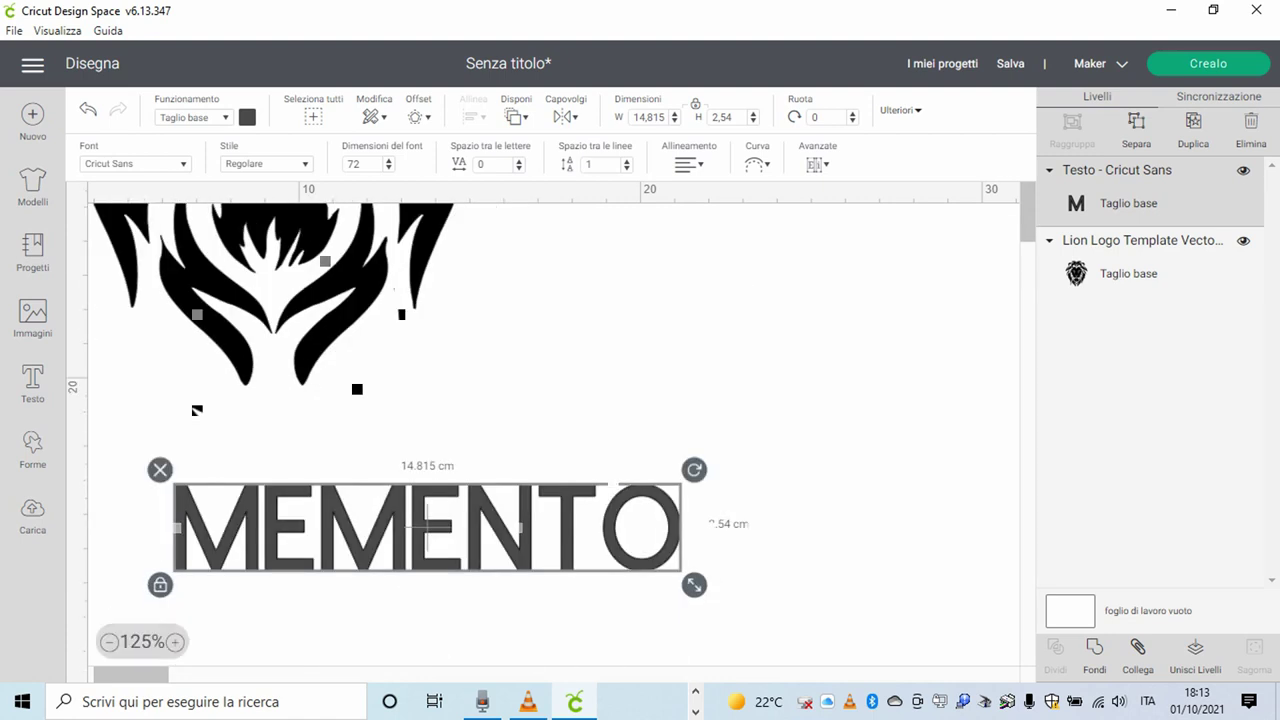
scroll(197, 410, down, 2)
scroll(197, 410, up, 1)
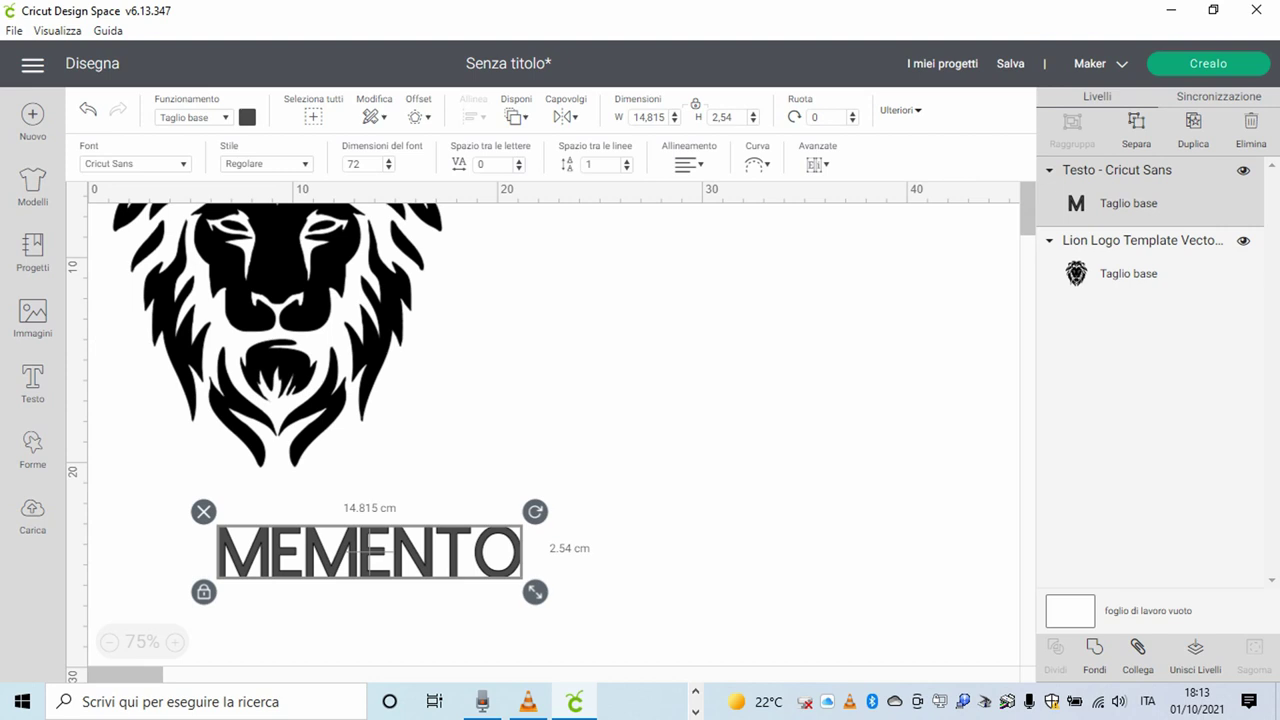
drag(372, 549, 276, 268)
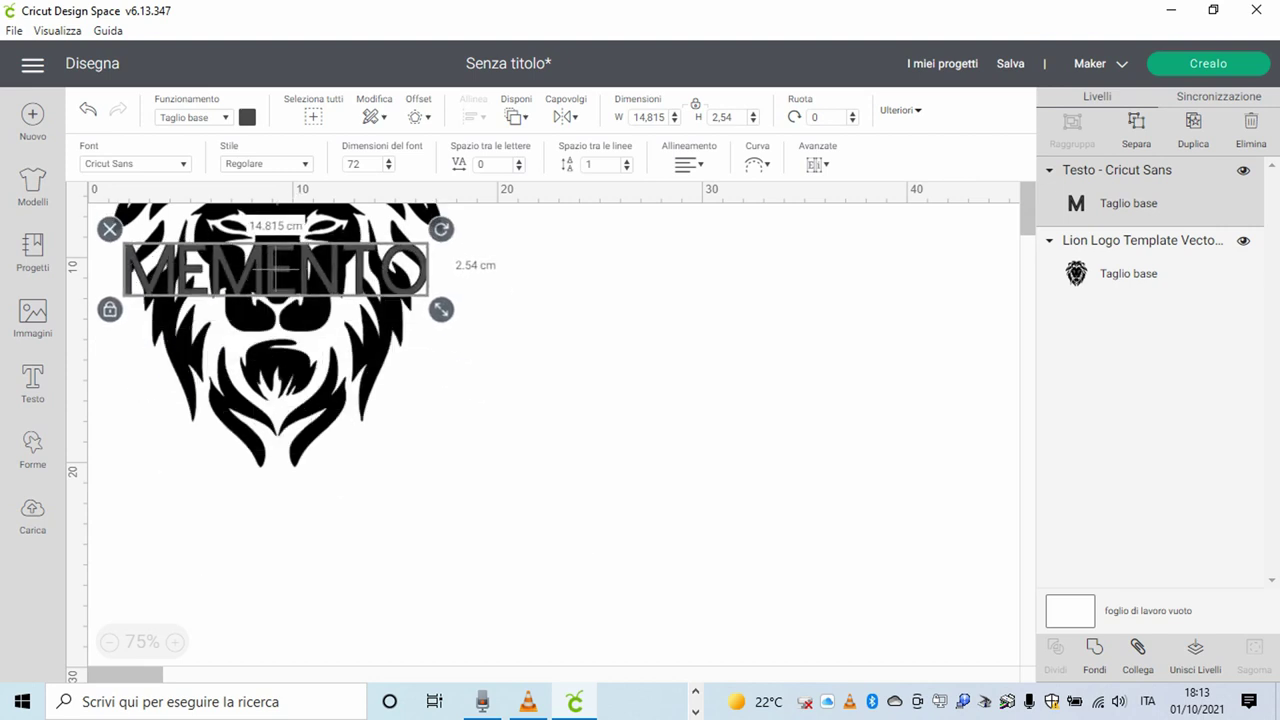
Align the lion and the MEMENTO text to each other with Centra, then clear the selection
click(277, 362)
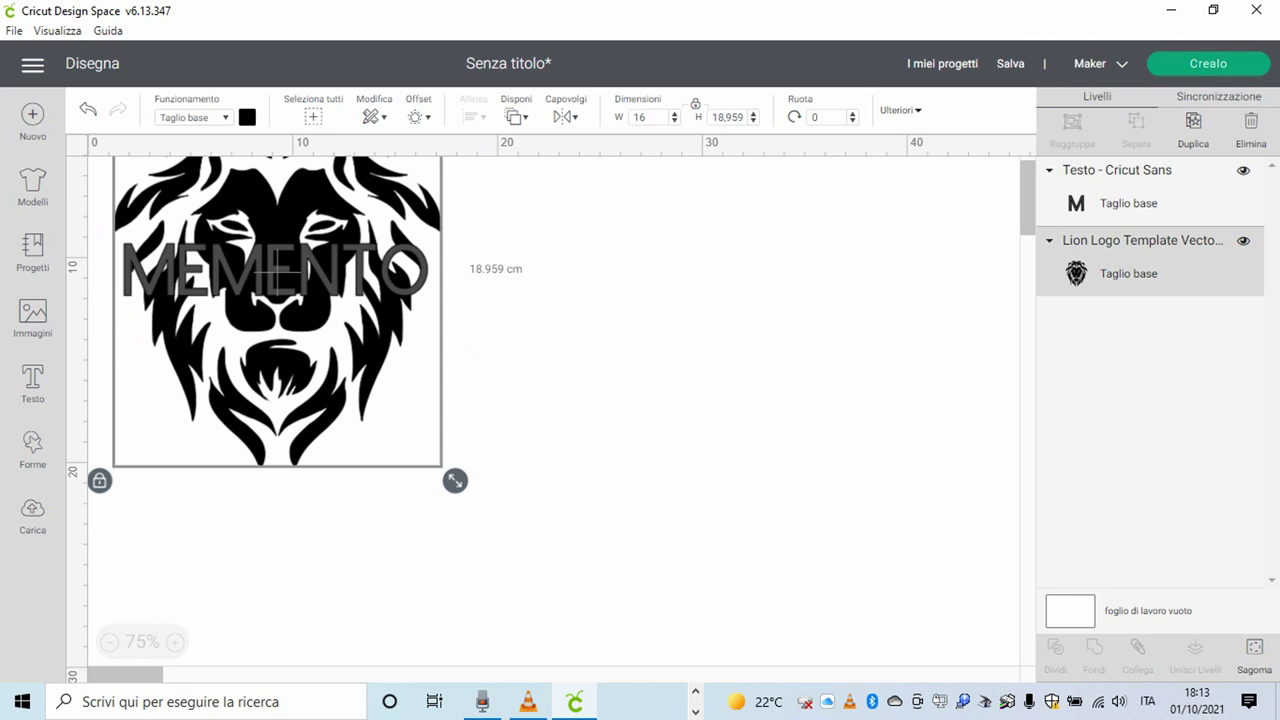
key(ctrl+a)
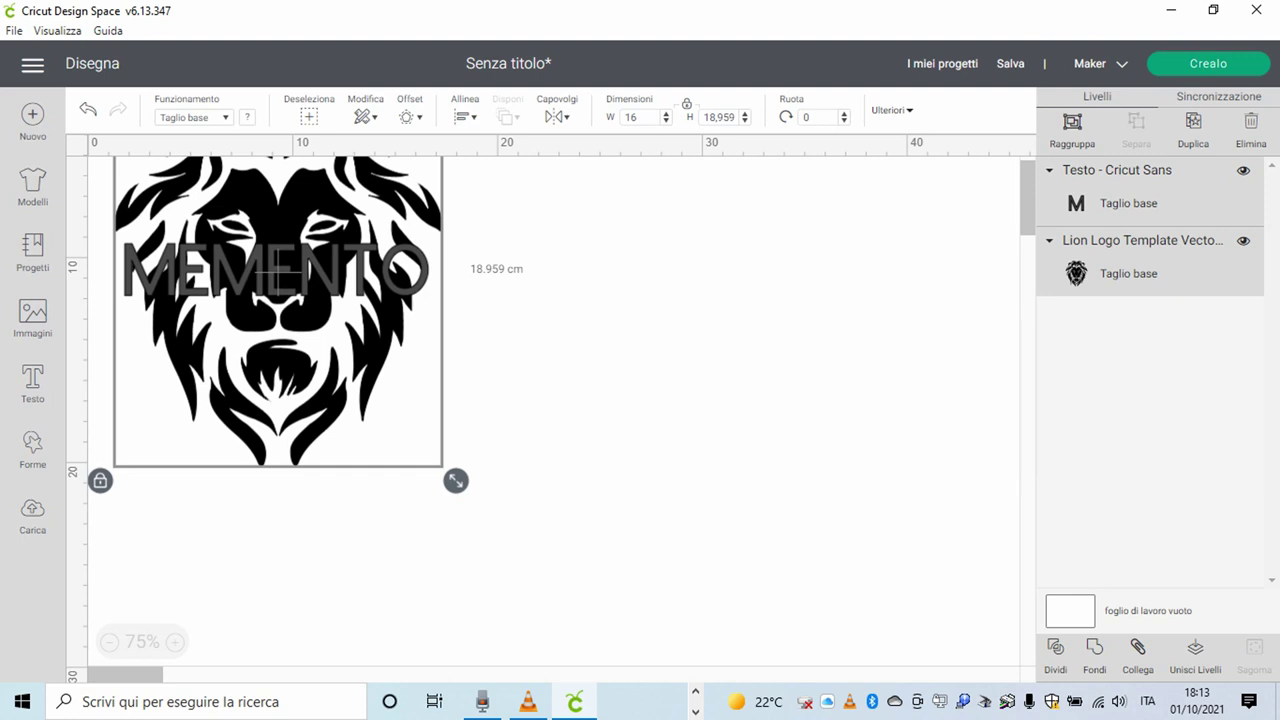
click(464, 116)
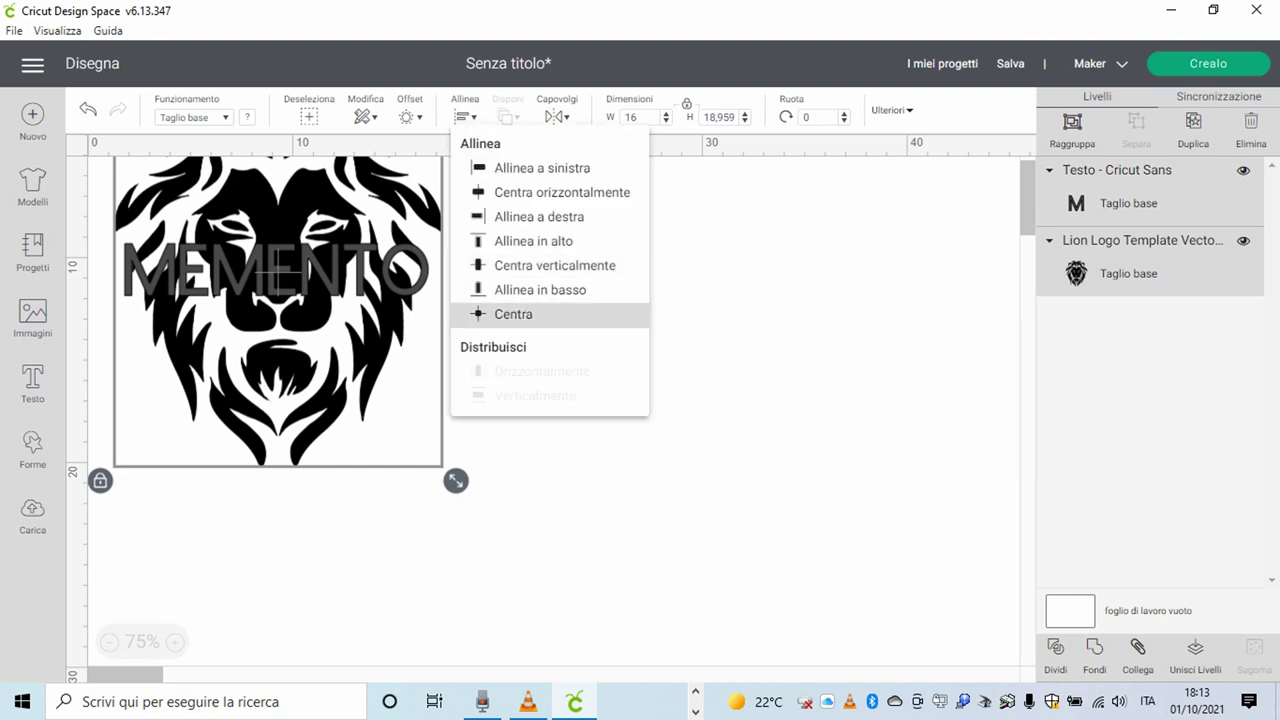
click(518, 315)
key(Escape)
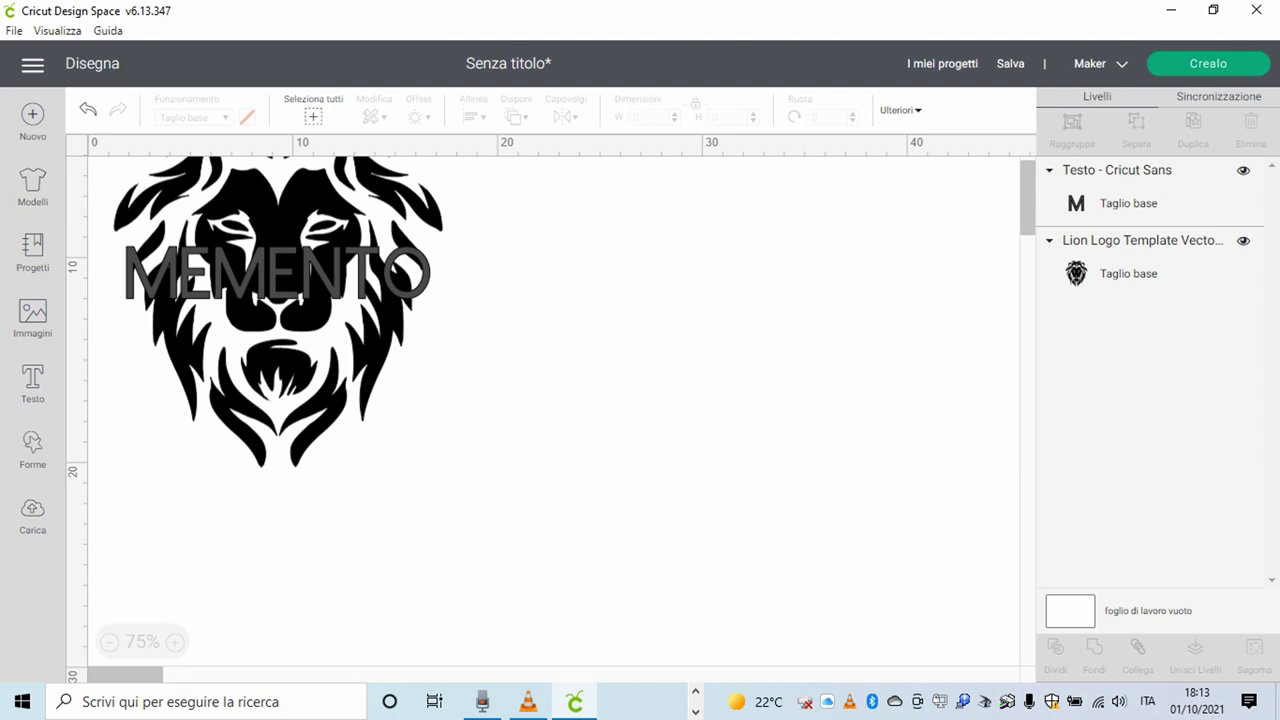
Move the MEMENTO text straight down from the lion's face to just below the lion
scroll(550, 410, up, 2)
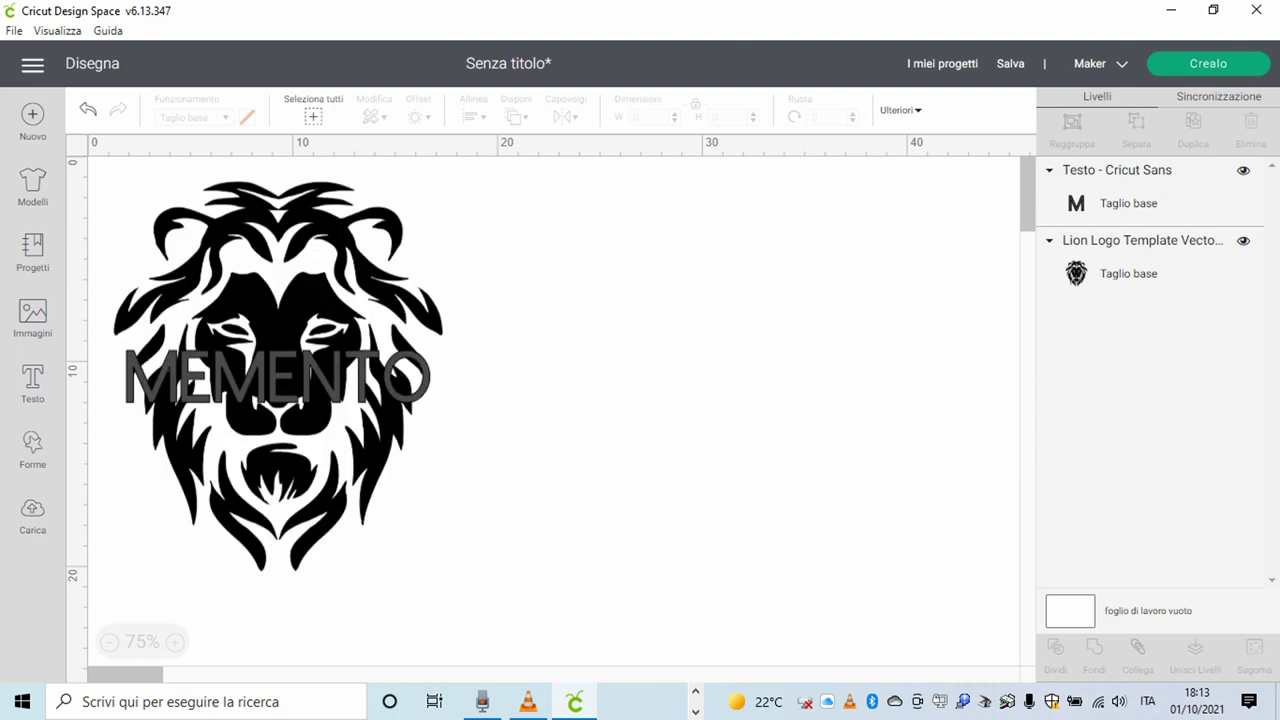
click(278, 376)
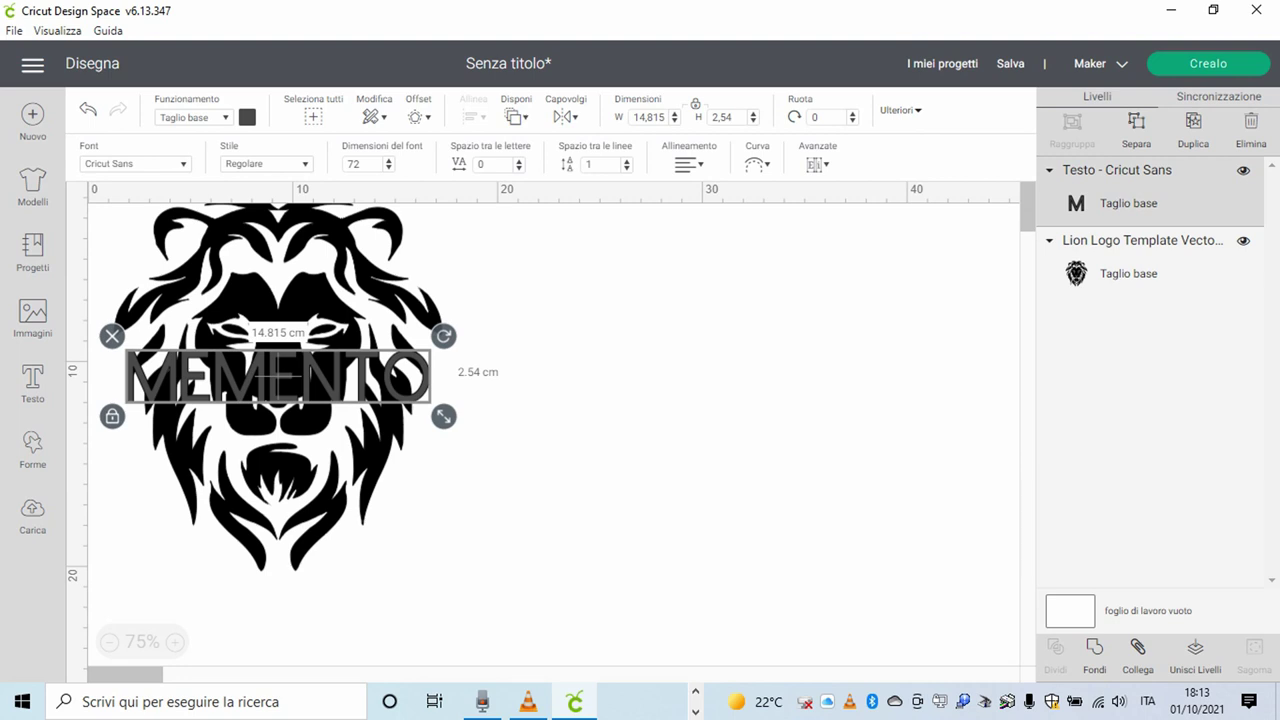
drag(280, 376, 280, 609)
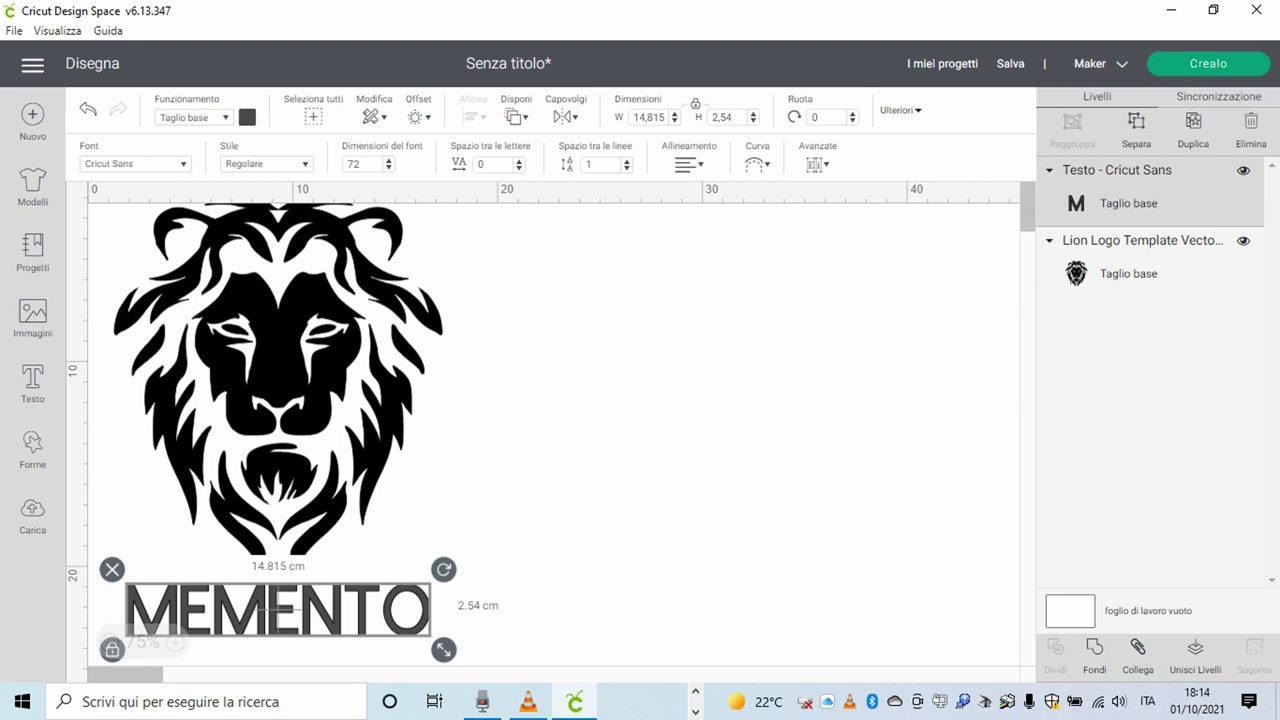
Change the MEMENTO text's font to the system font Brooklyn, with the kerned-fonts-only filter turned off
click(135, 163)
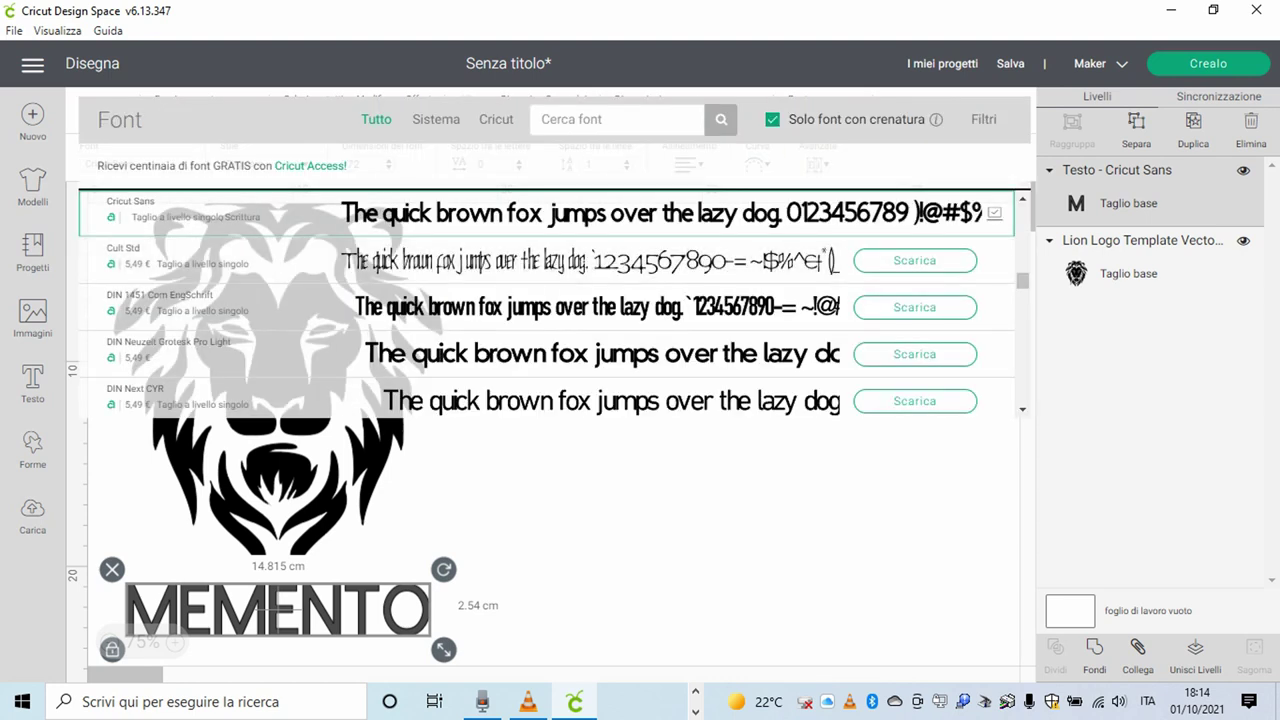
click(436, 119)
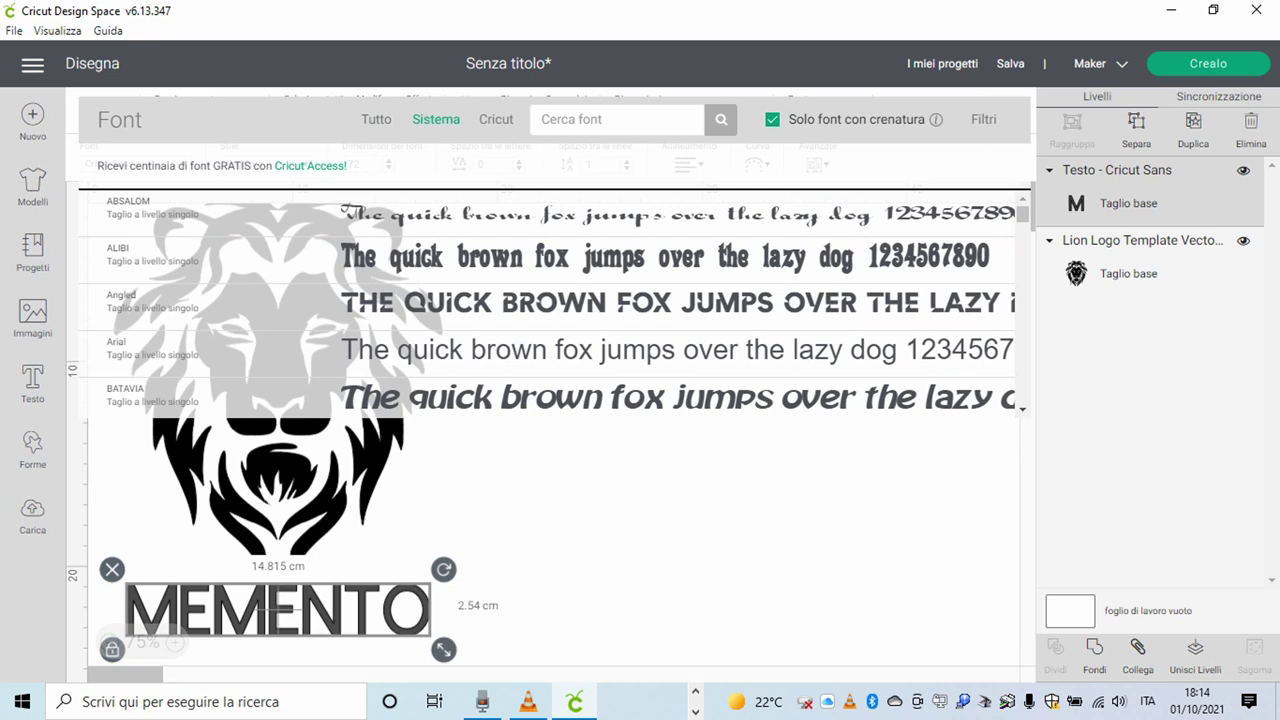
click(772, 119)
scroll(416, 340, down, 10)
scroll(416, 320, down, 5)
scroll(416, 305, up, 15)
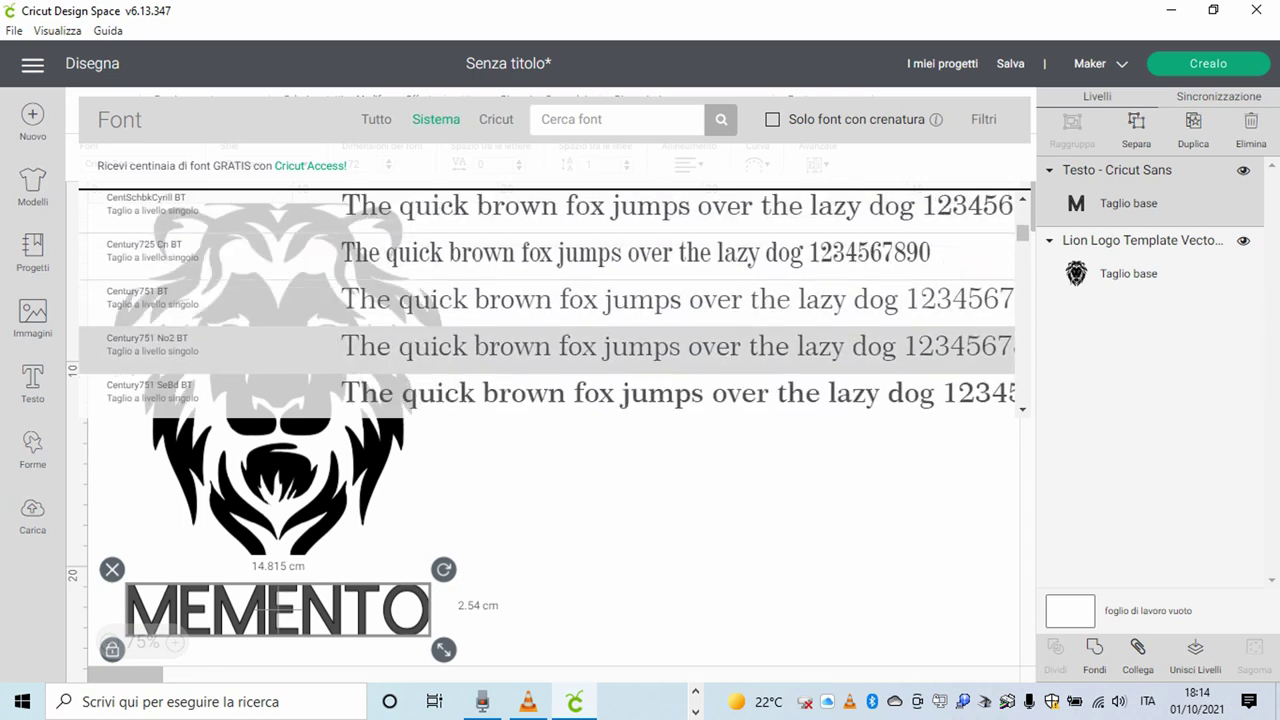
scroll(416, 305, up, 4)
text(BROO)
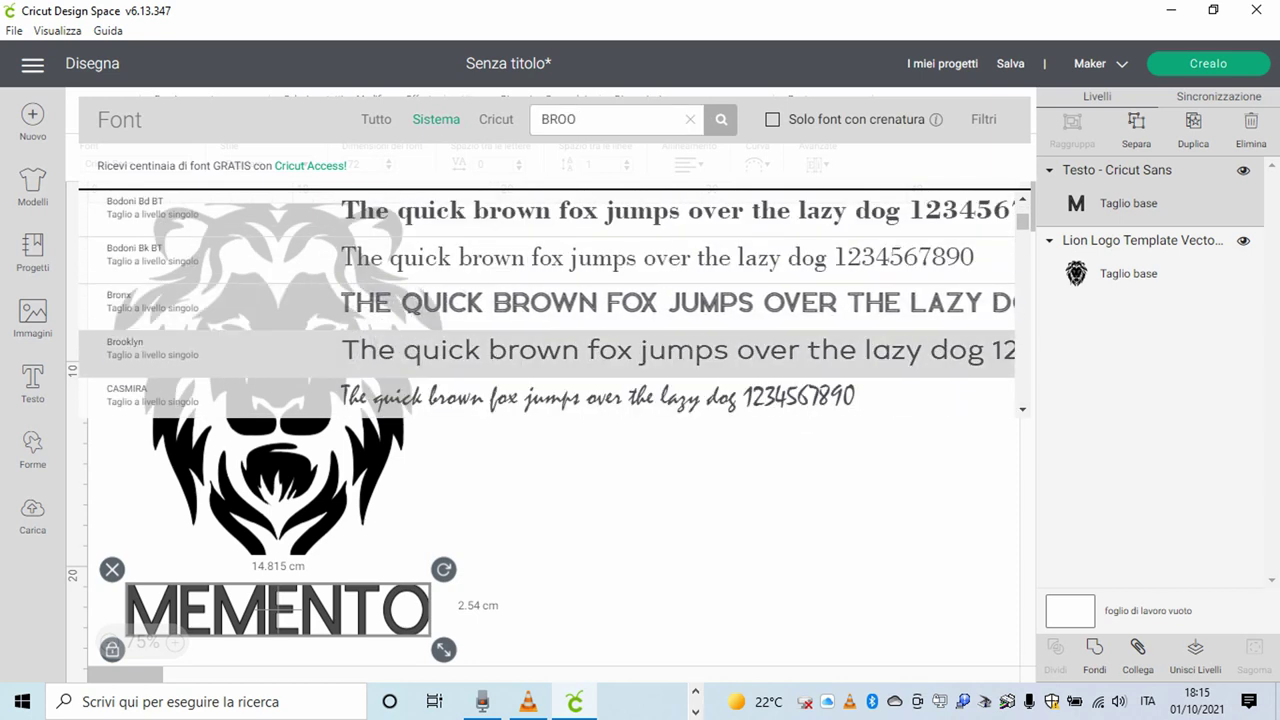
click(416, 350)
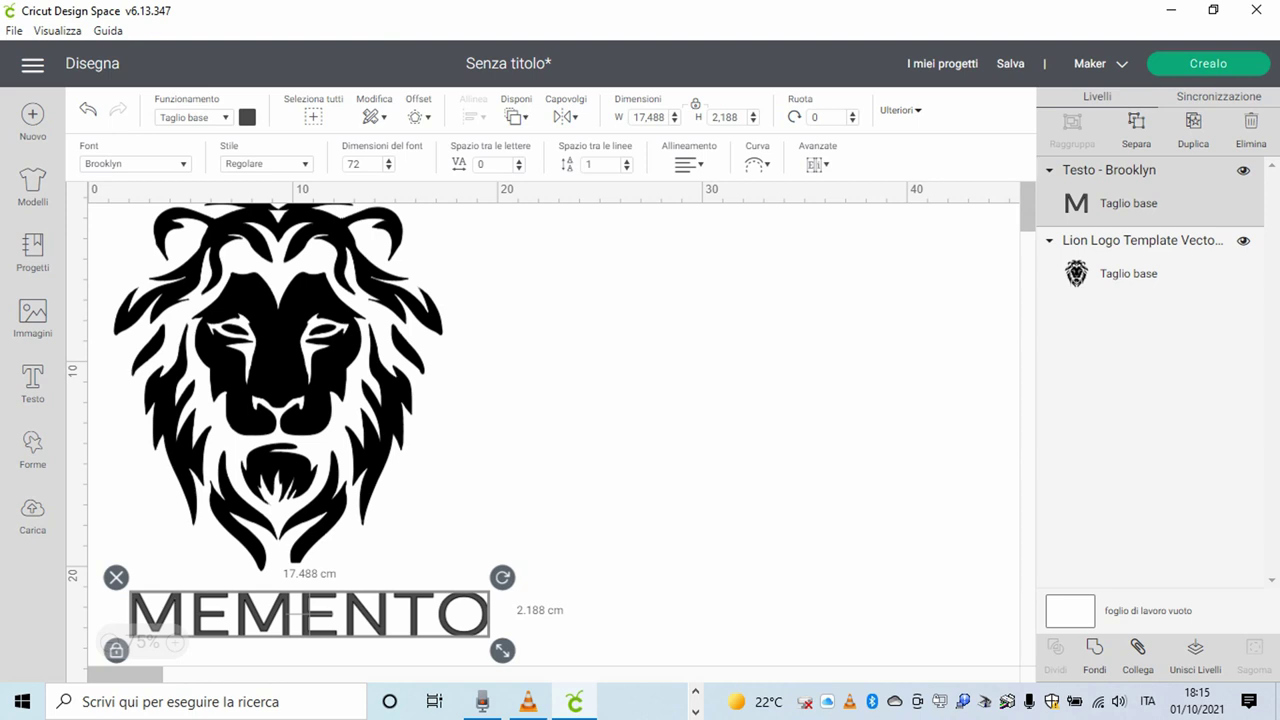
Move the MEMENTO text to the empty area beside the lion and colour it light yellow
drag(280, 632, 596, 537)
click(247, 117)
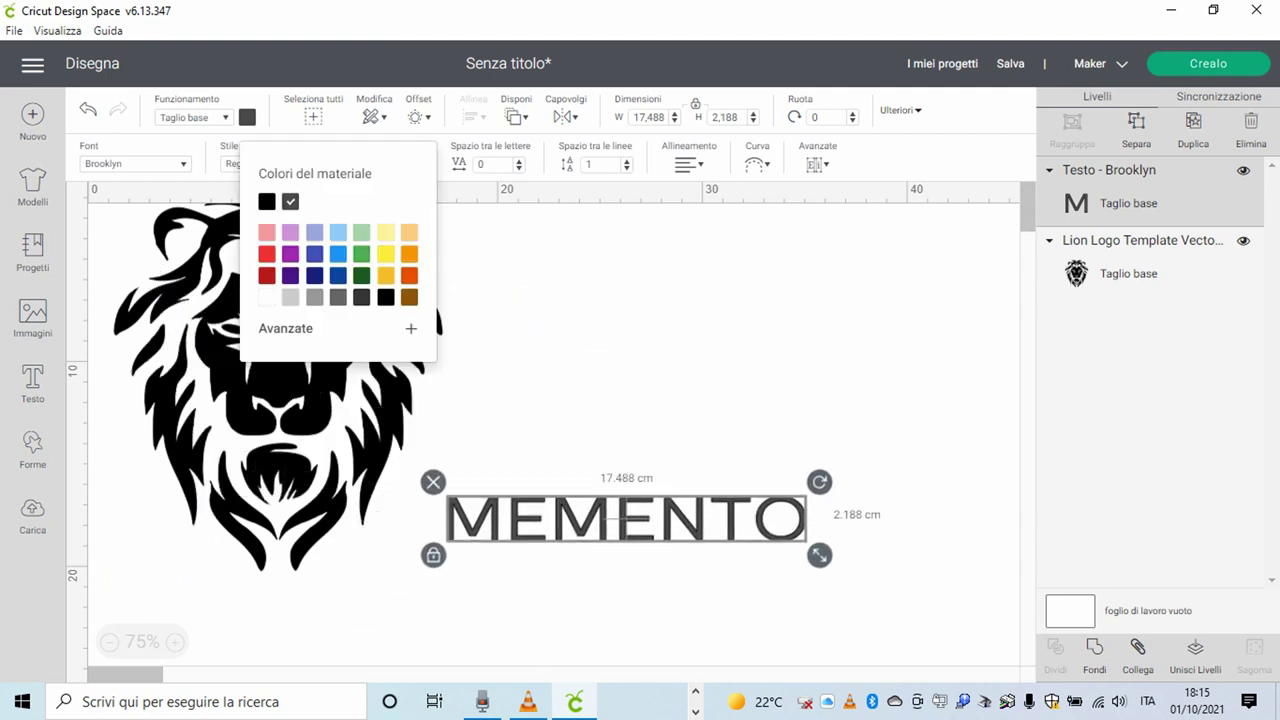
click(385, 232)
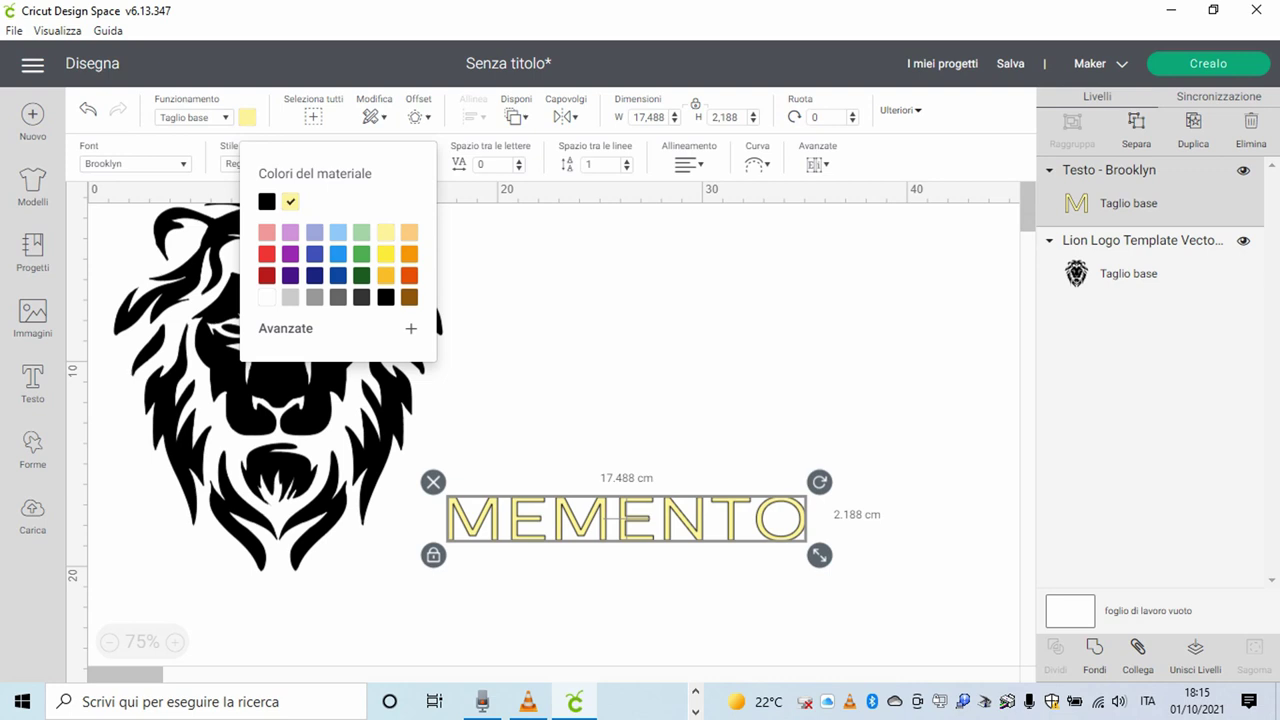
key(Escape)
Scale the MEMENTO text over the lion to about 15.98 cm wide, and align both objects with Centra
drag(626, 520, 295, 335)
drag(487, 372, 457, 369)
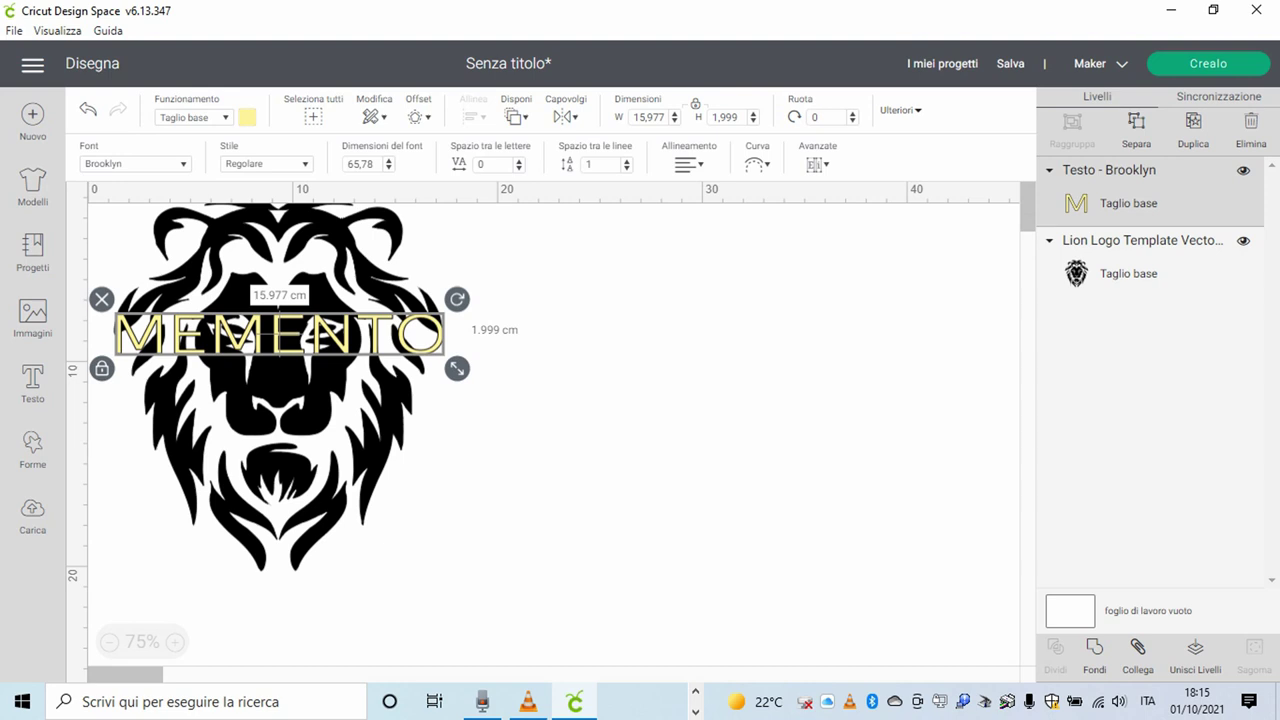
shift+click(280, 375)
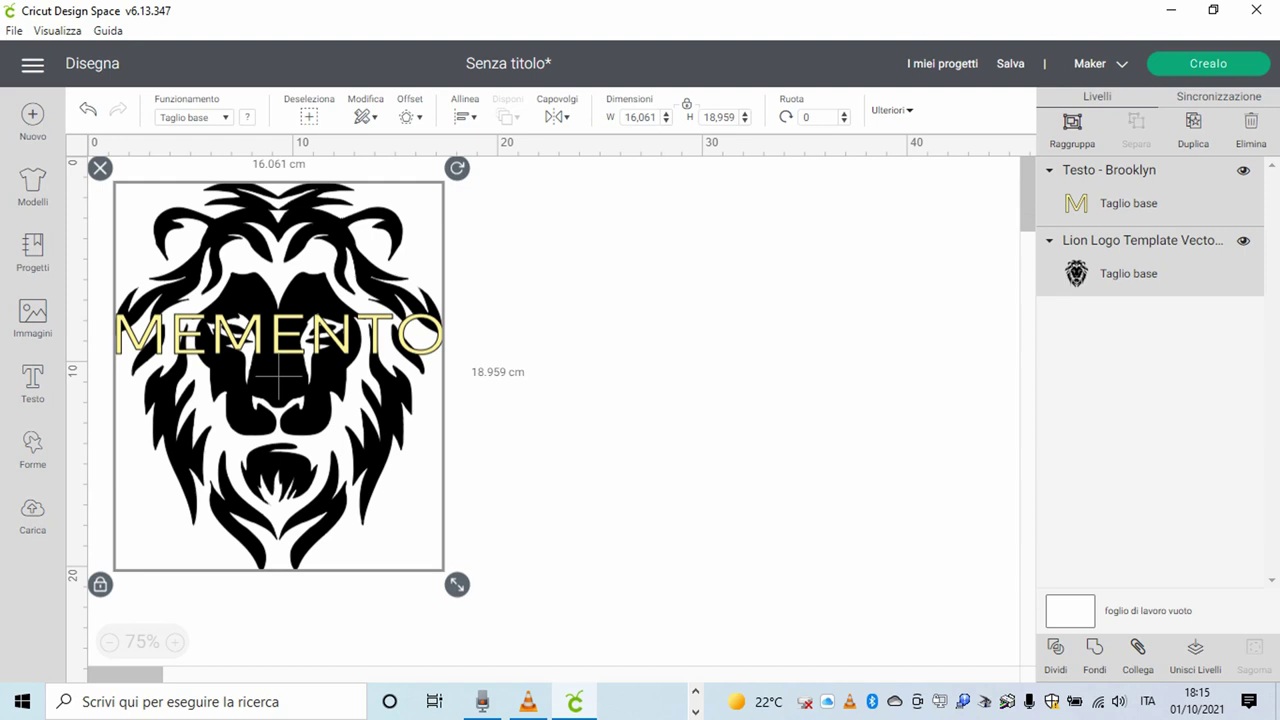
click(465, 116)
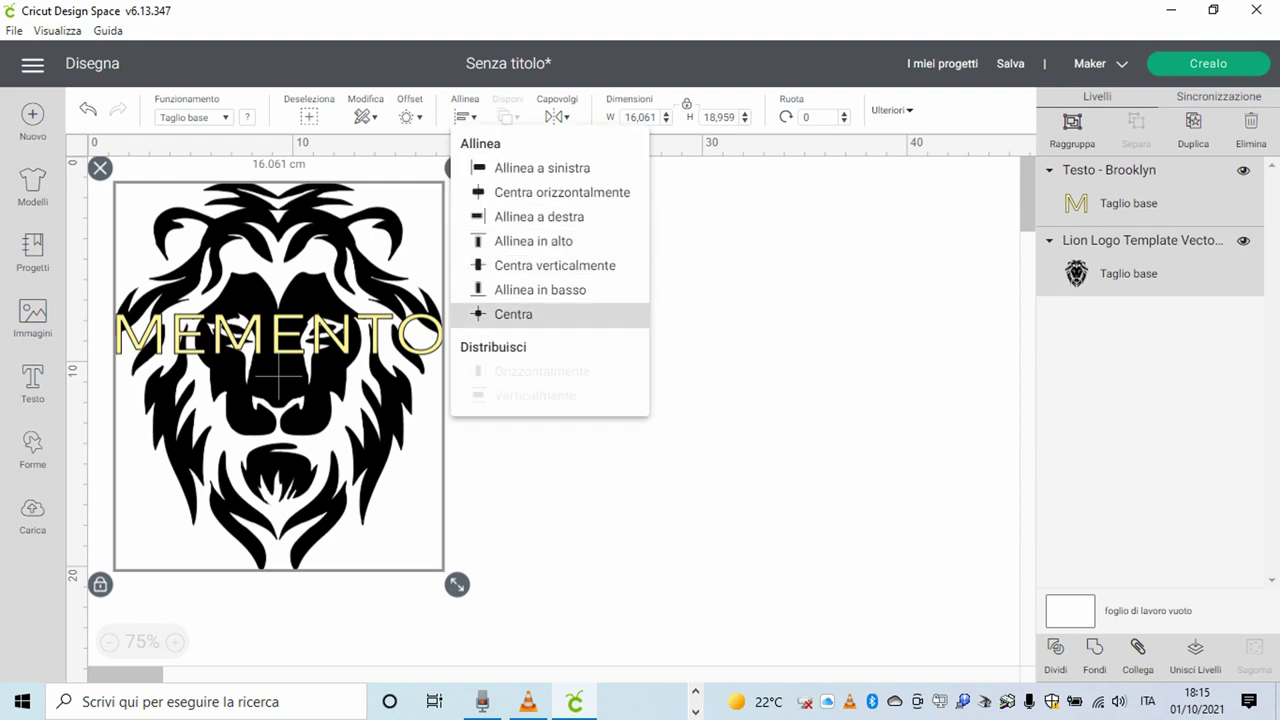
click(513, 314)
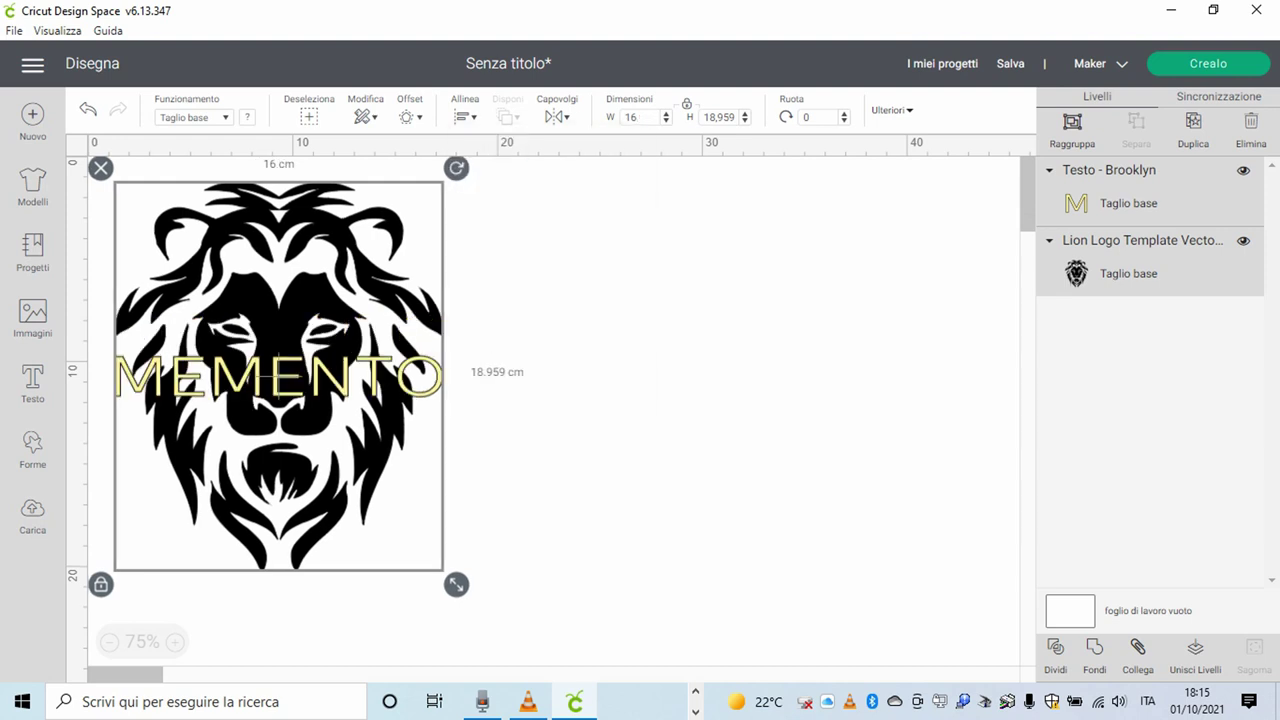
key(Escape)
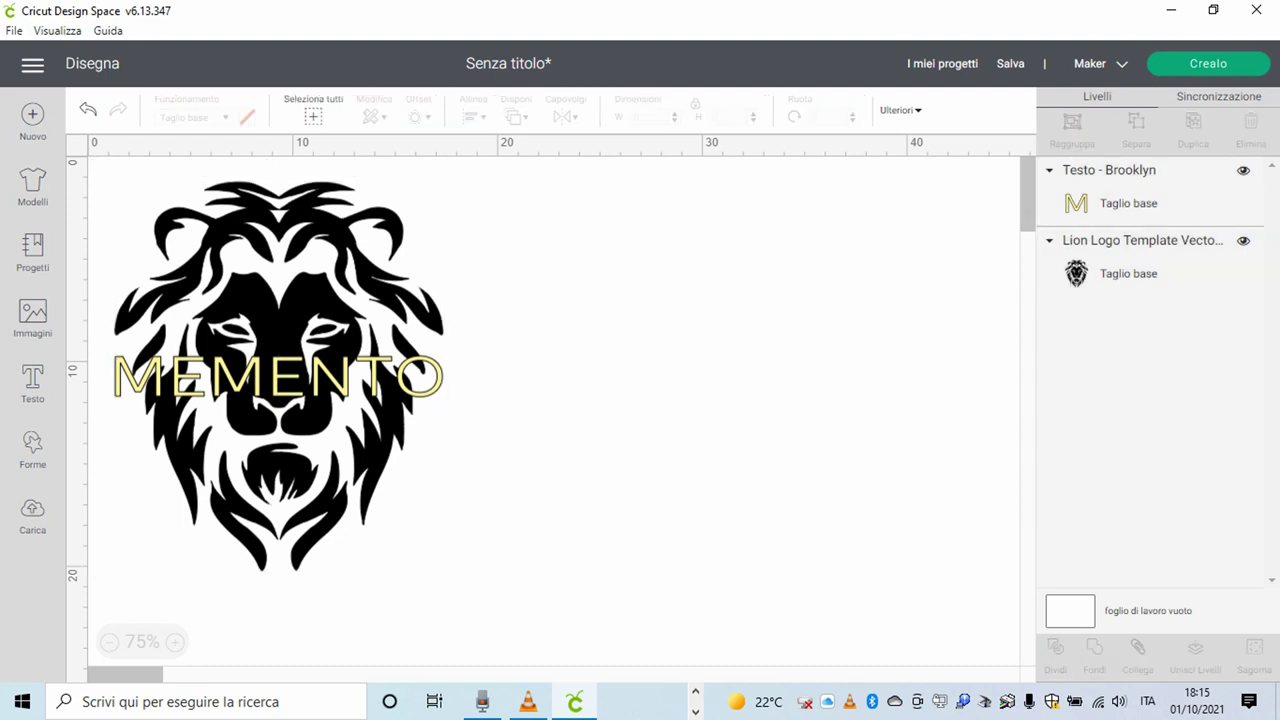
Move only the MEMENTO text straight down to just below the lion, keeping it horizontally centred
click(279, 376)
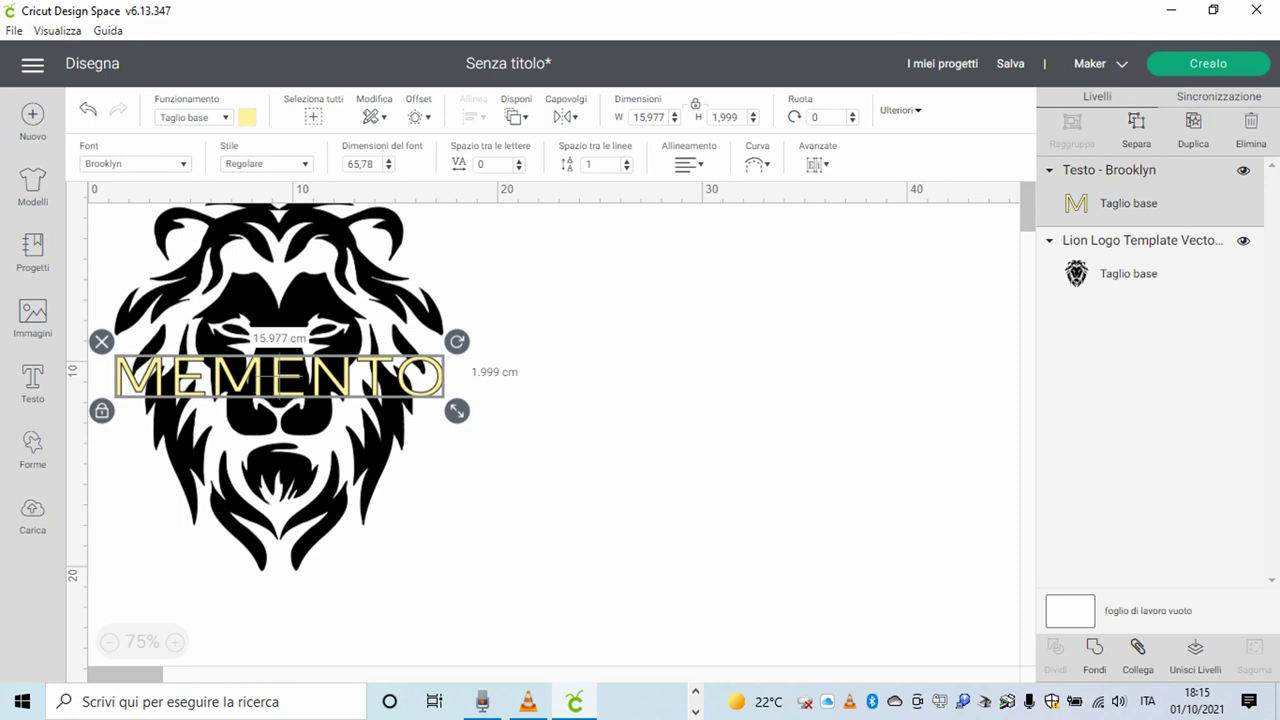
drag(278, 377, 278, 604)
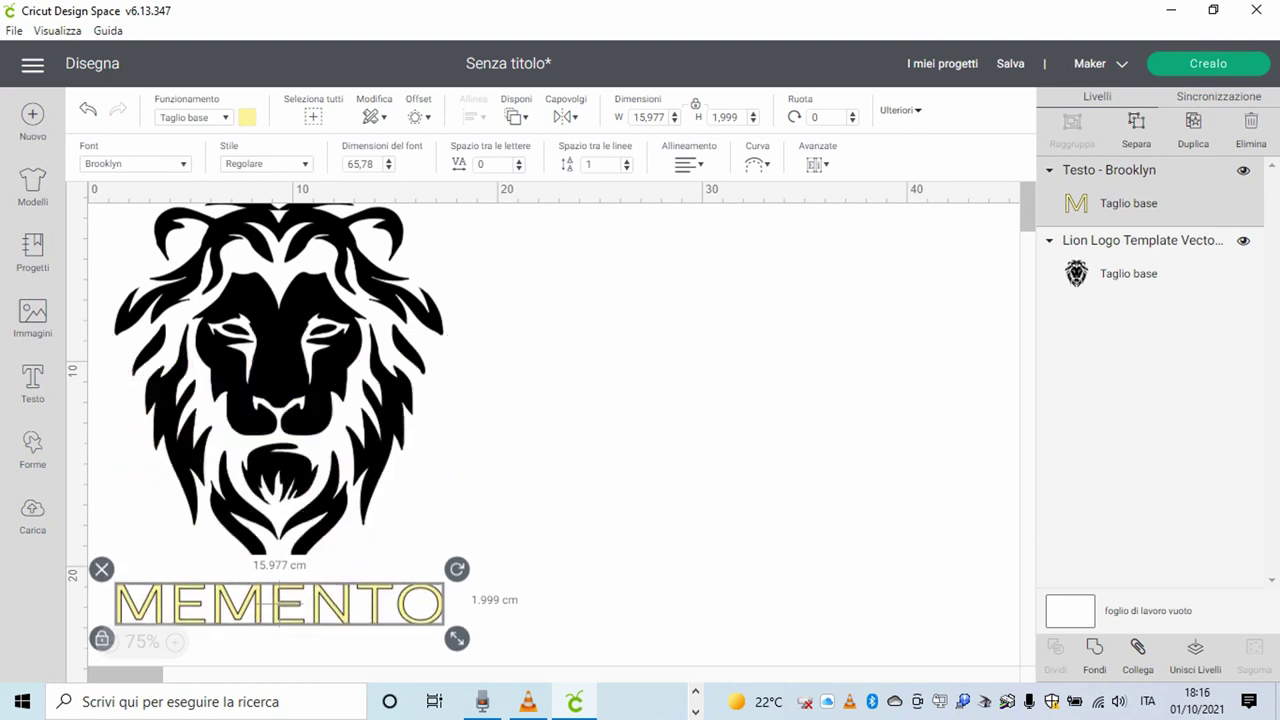
key(Escape)
Recolour the MEMENTO text with the same black material colour as the lion
click(279, 604)
click(247, 117)
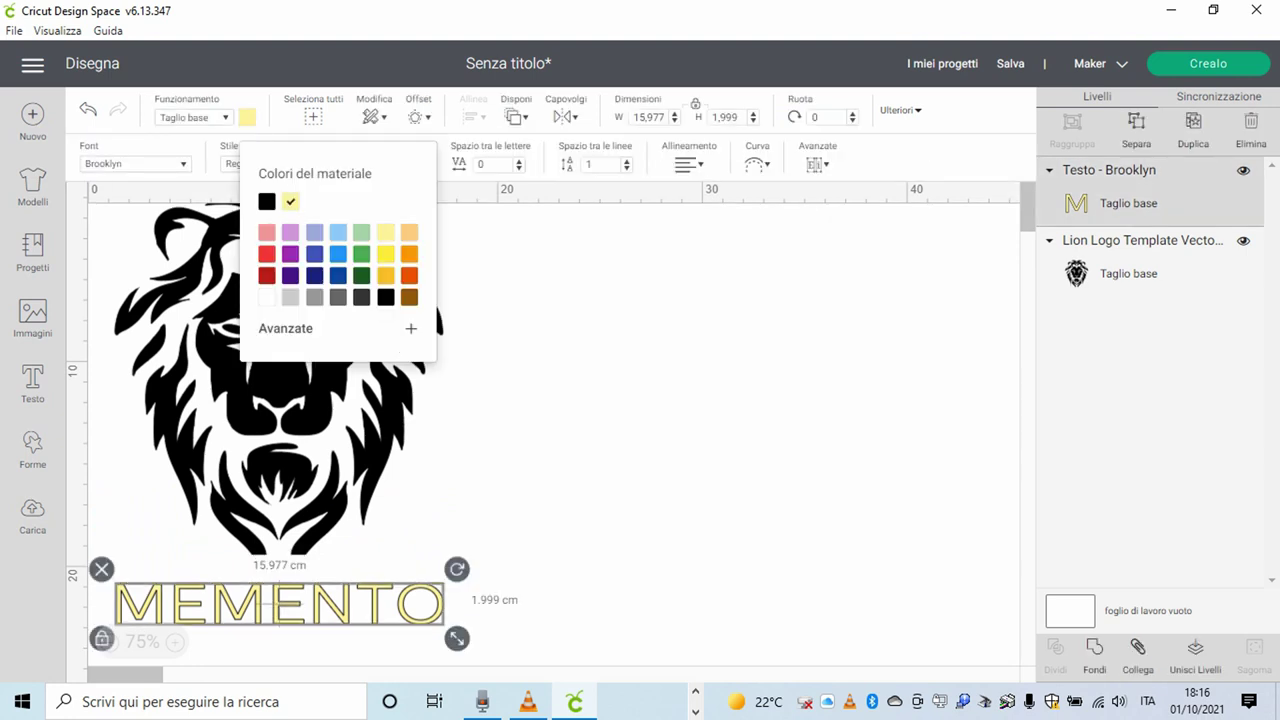
click(266, 201)
key(Escape)
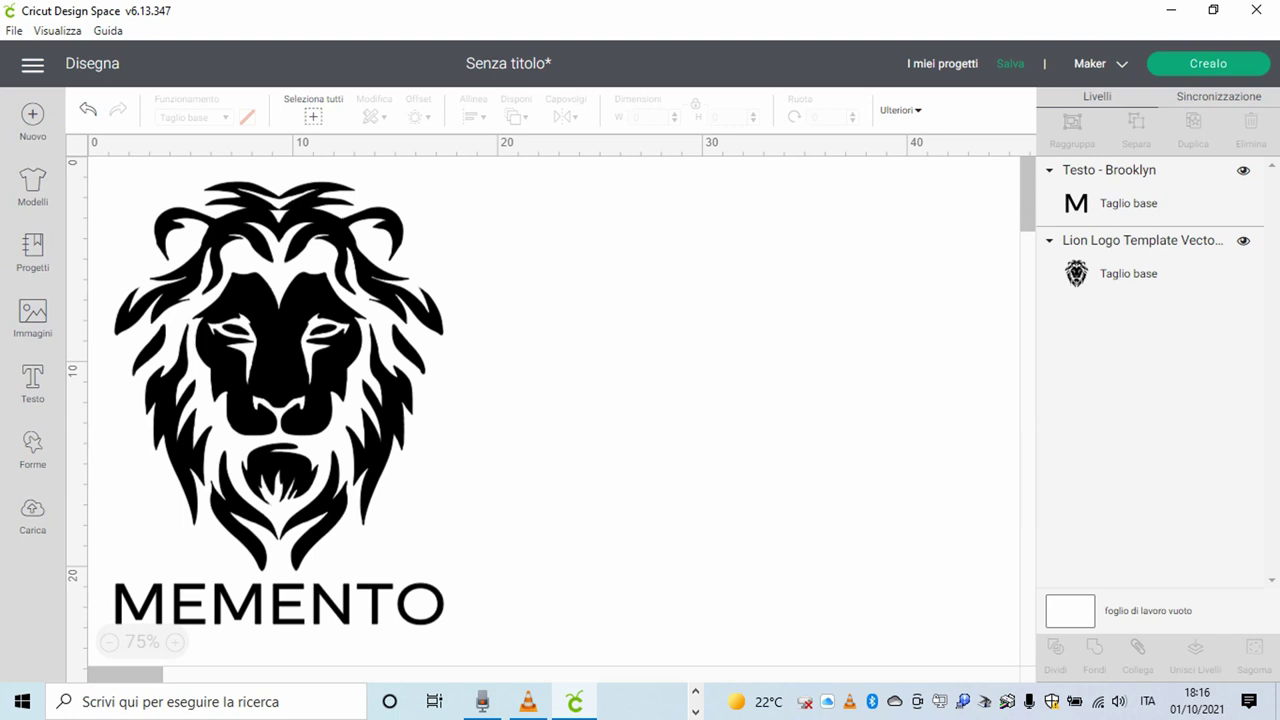
Start saving the project and enter the person's first name as its title, with only the initial capitalised
click(1010, 63)
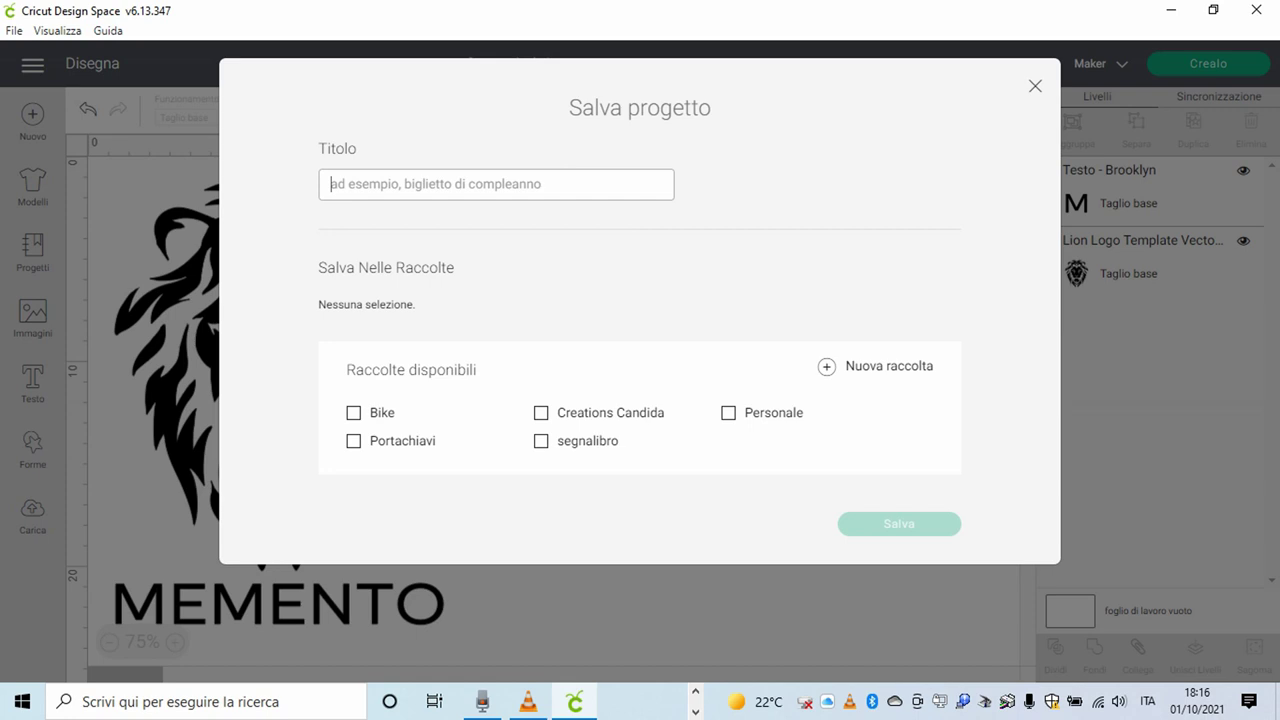
text(lORENZO)
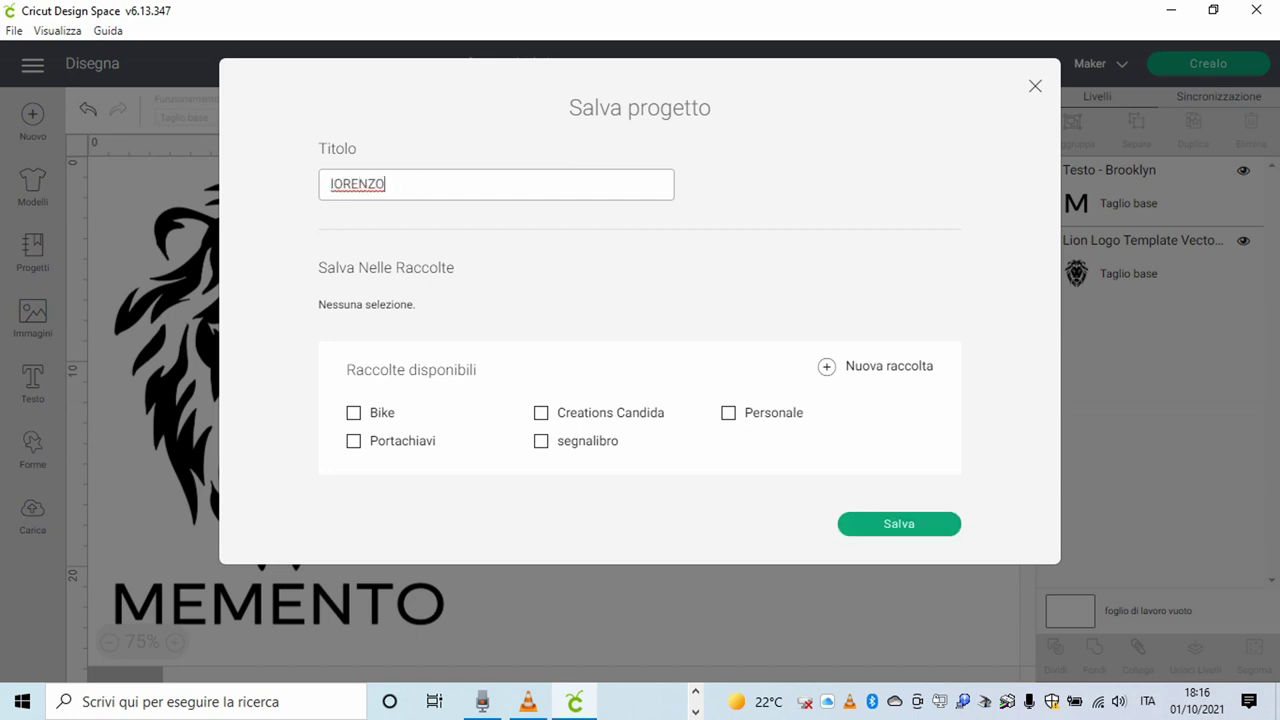
key(BackSpace)
key(BackSpace)
key(BackSpace)
key(BackSpace)
key(BackSpace)
key(BackSpace)
key(BackSpace)
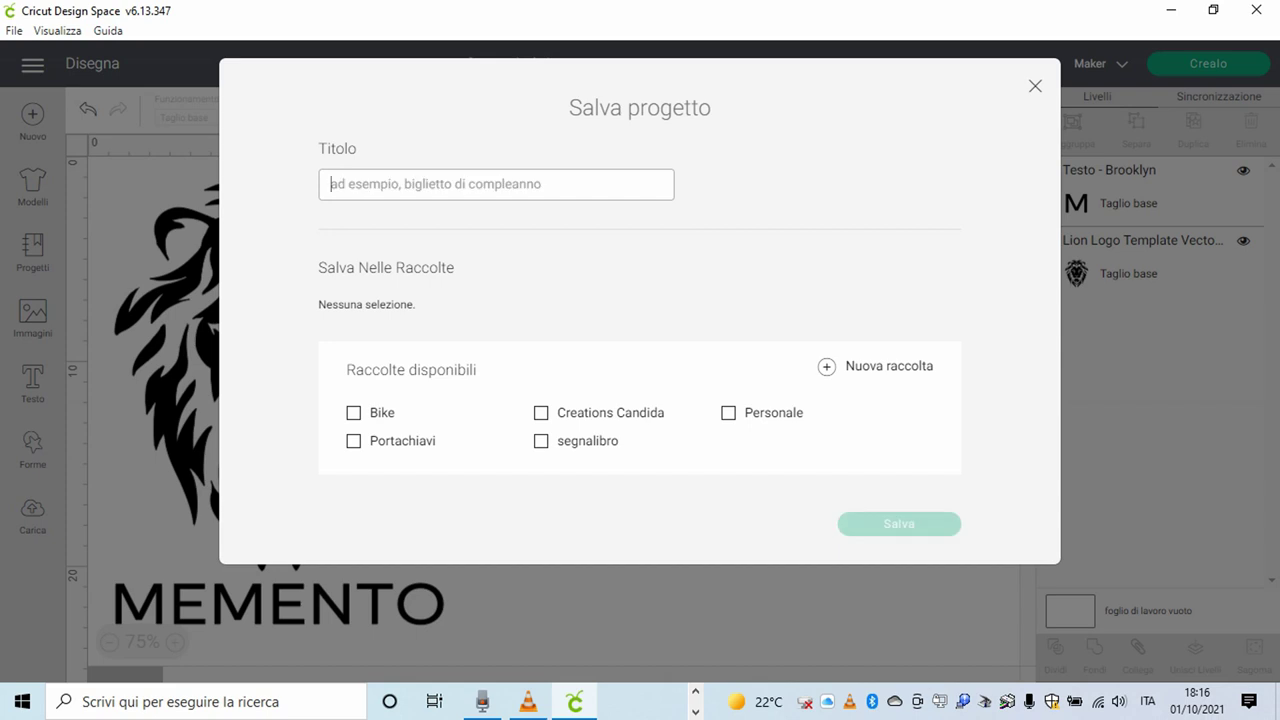
text(l)
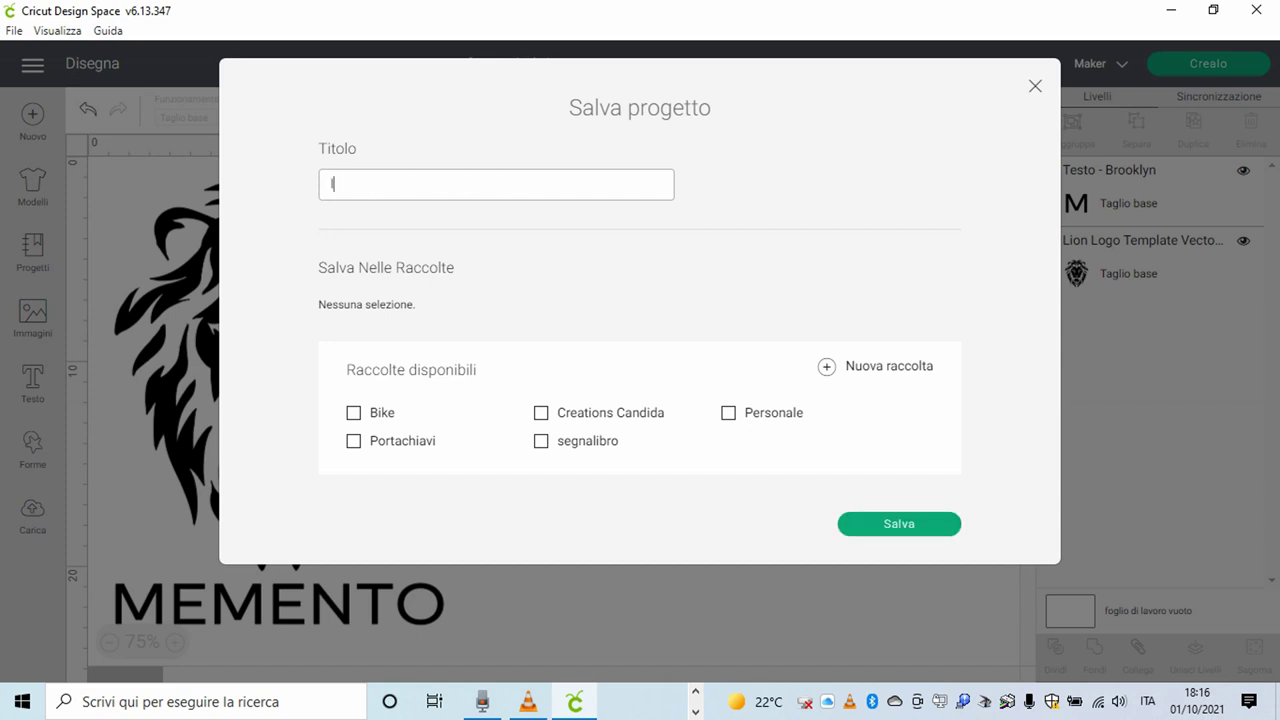
key(BackSpace)
text(Lorenzo)
Assign the project to the Personale collection only and save it
click(728, 412)
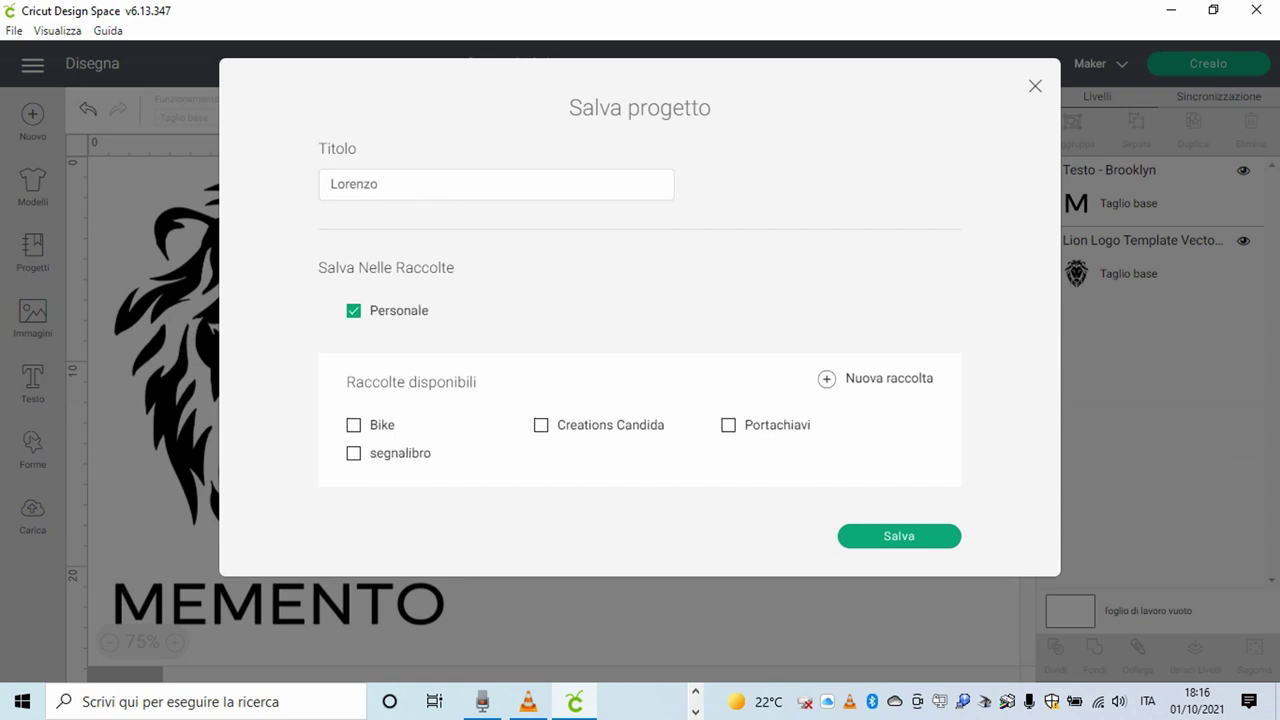
click(728, 425)
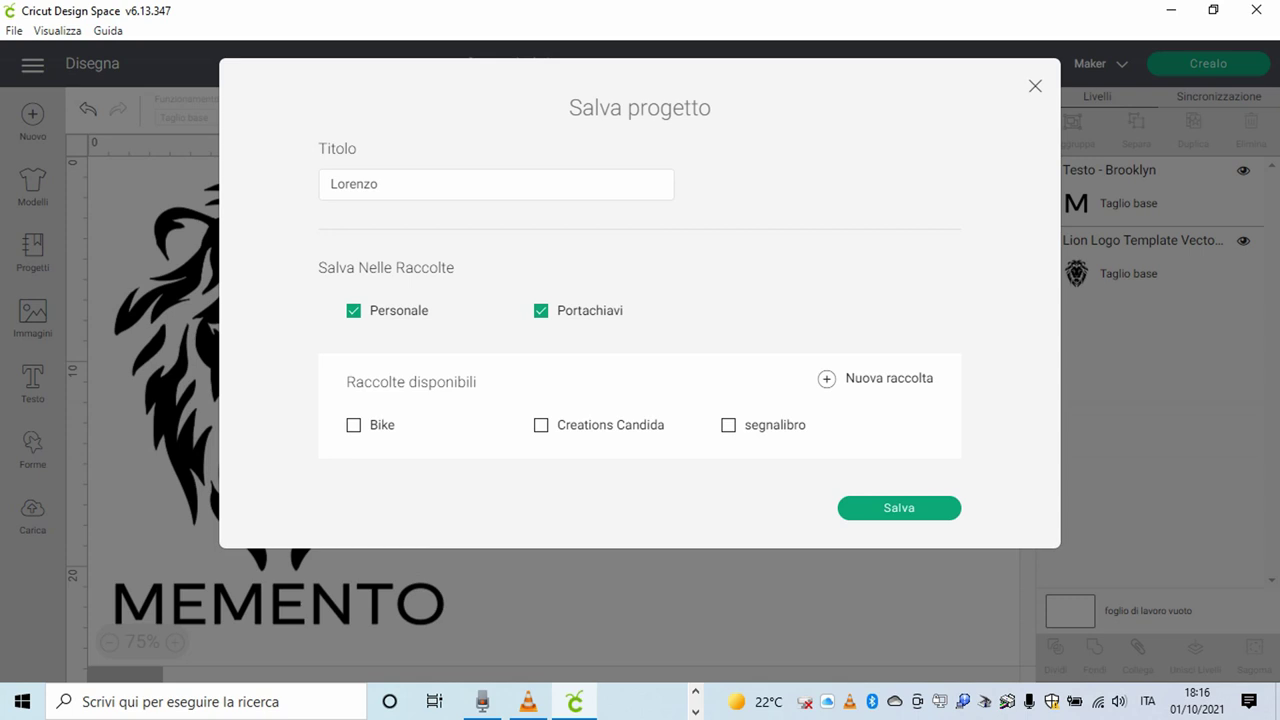
click(541, 310)
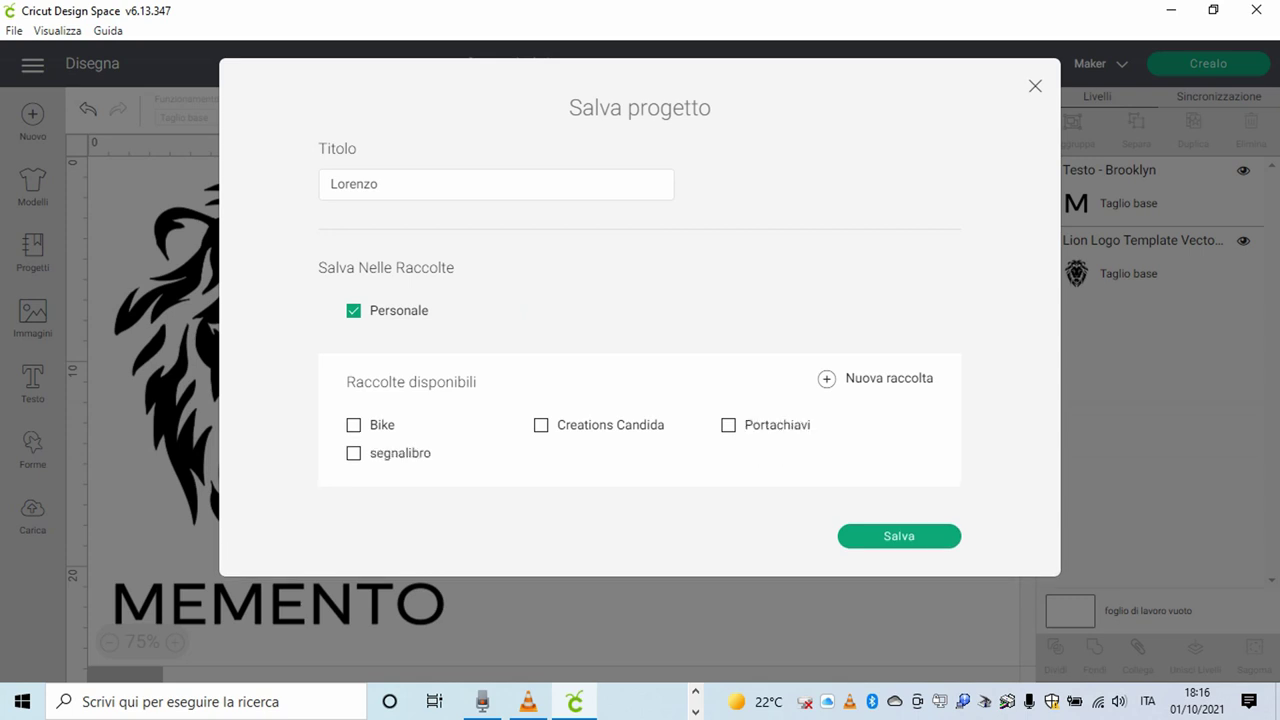
click(899, 536)
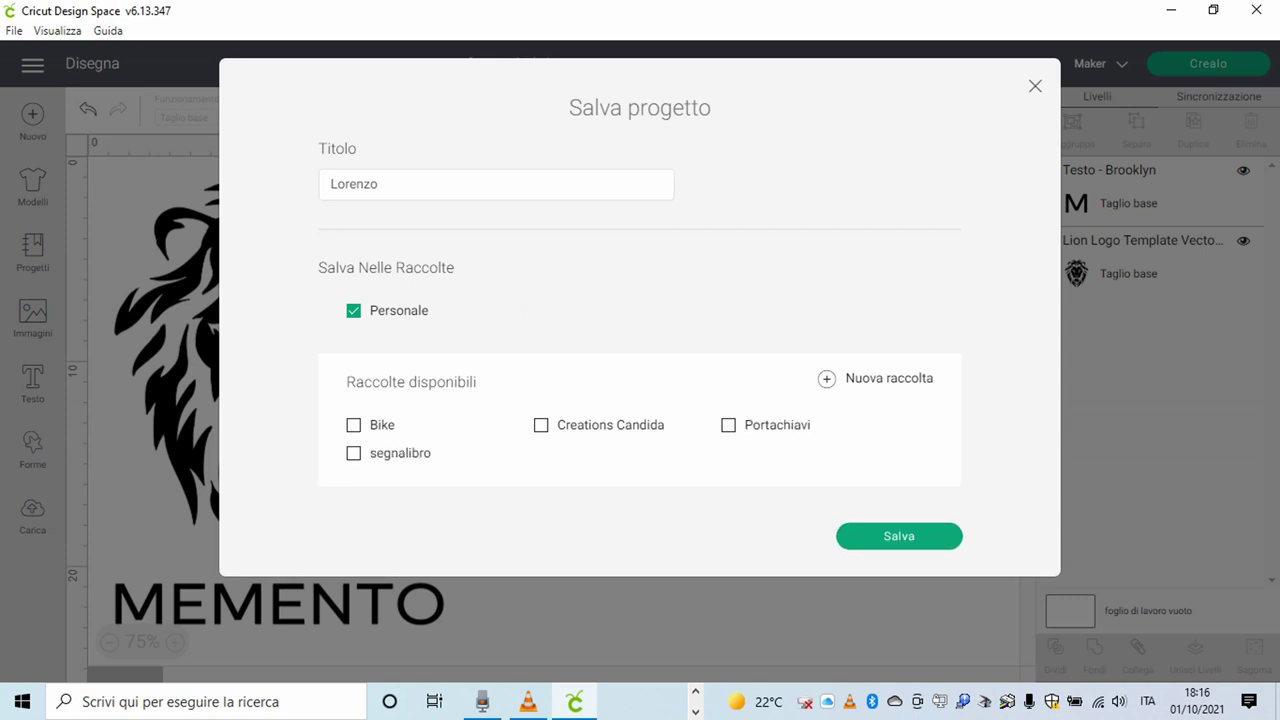